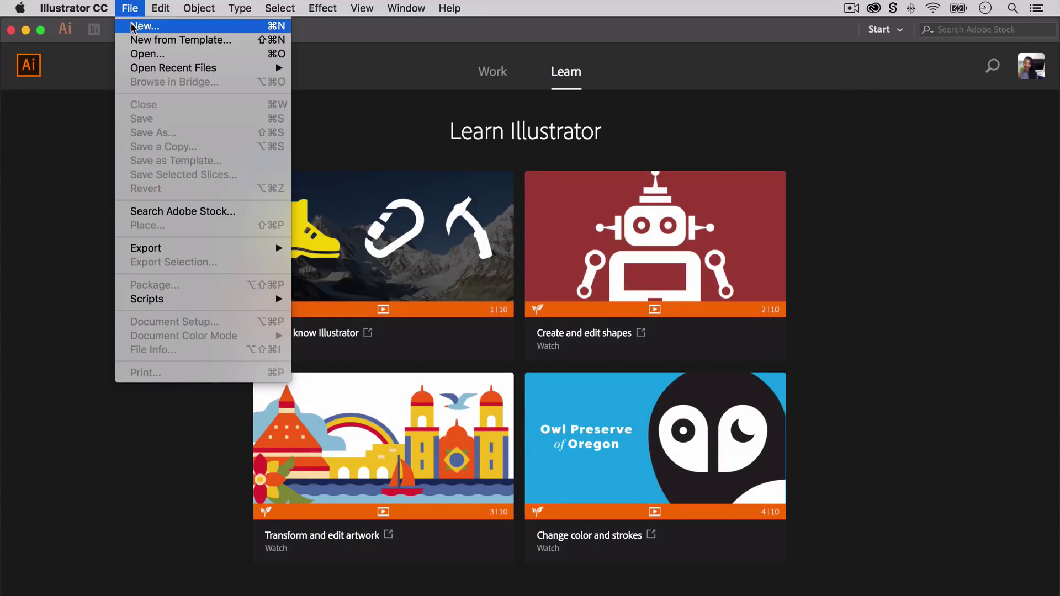
Start a new document and show the Web document presets.
left_click(137, 26)
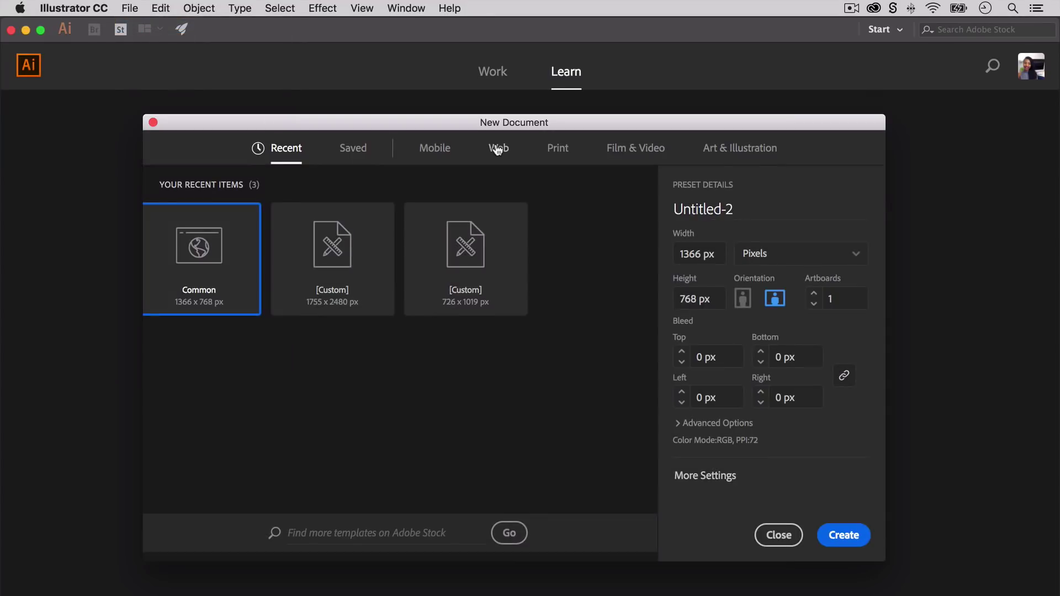
left_click(497, 150)
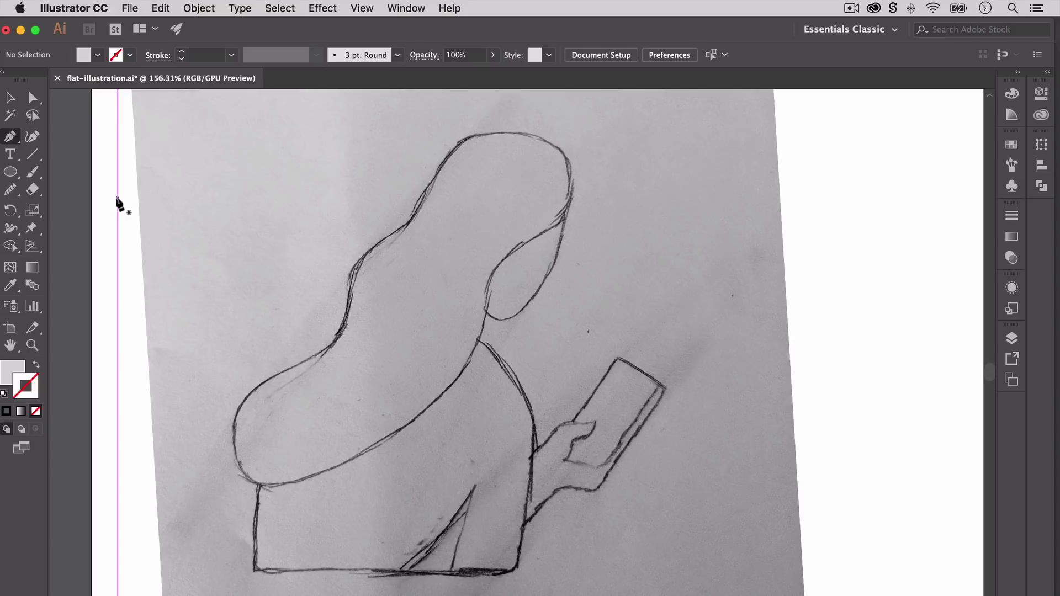
Set the fill to None and the stroke to red at 2 pt.
left_click(97, 55)
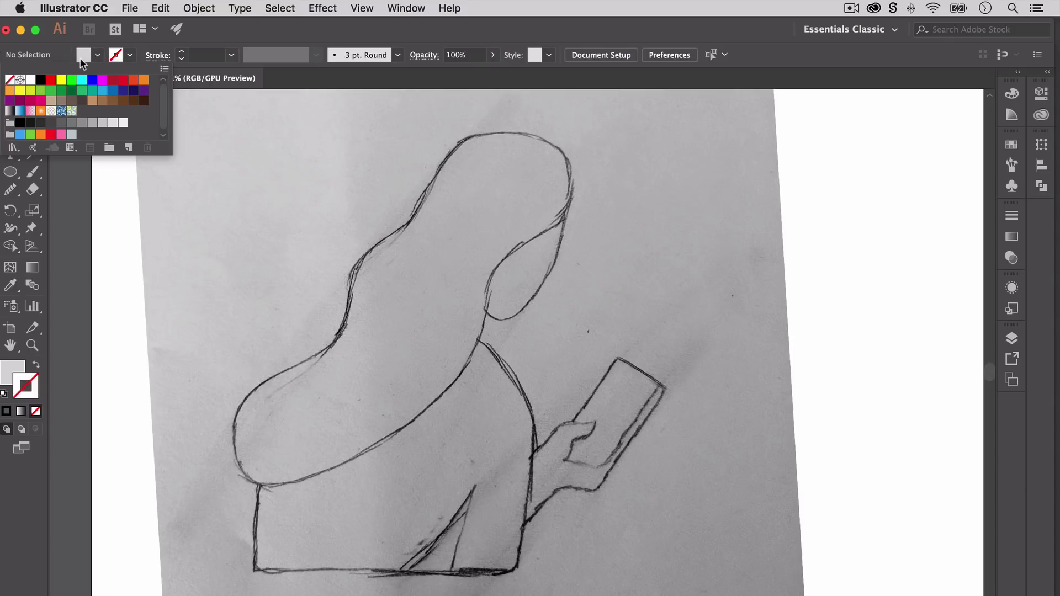
left_click(10, 80)
left_click(129, 55)
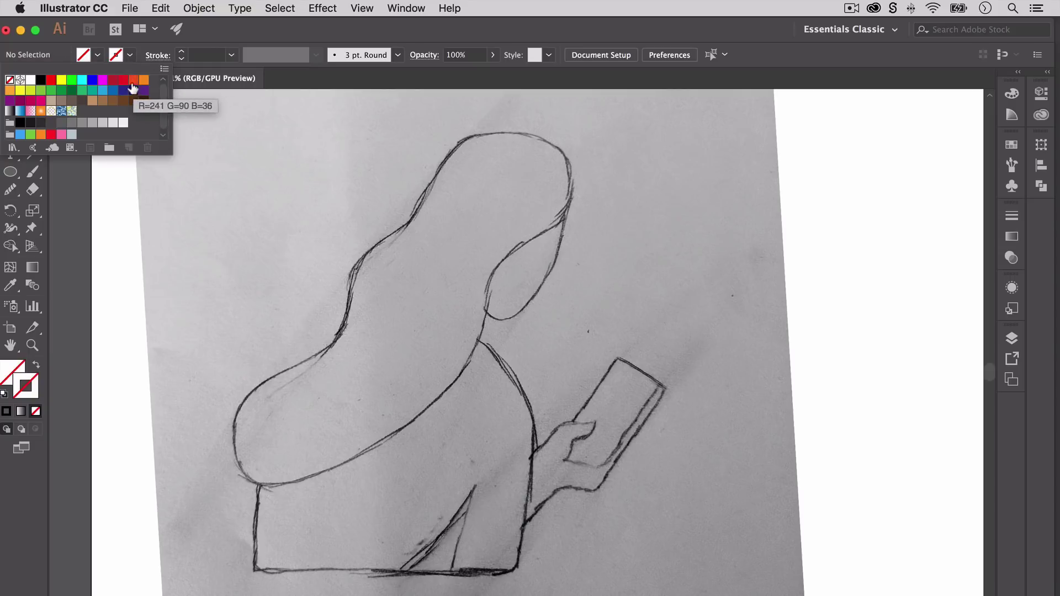
left_click(51, 80)
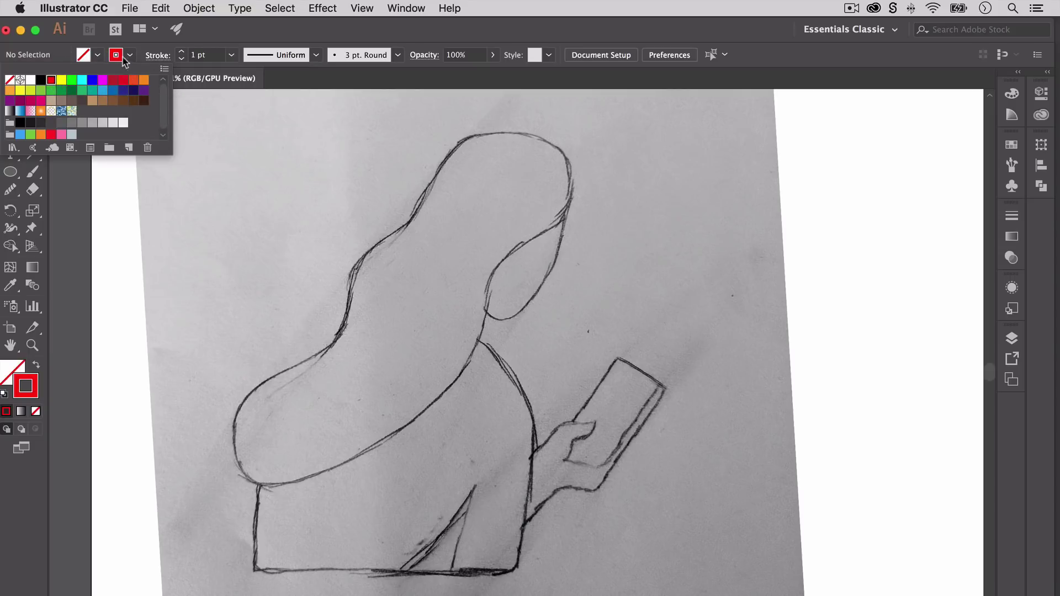
left_click(181, 51)
Trace the upper hair outline with the Pen tool, curving over the head.
key("p")
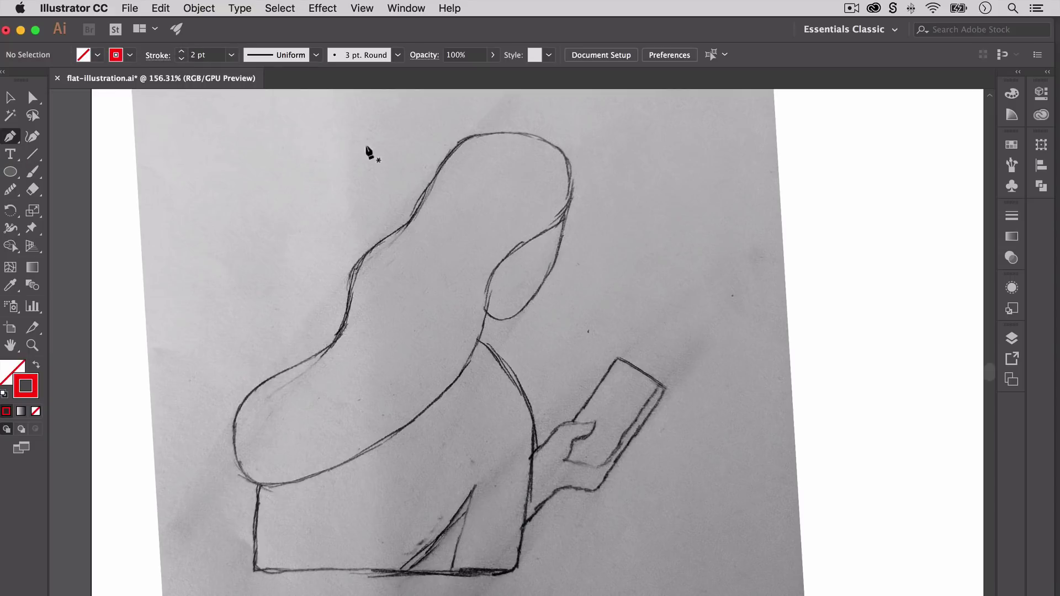
left_click(341, 318)
left_click_drag(389, 235, 473, 166)
left_click(389, 236, "alt")
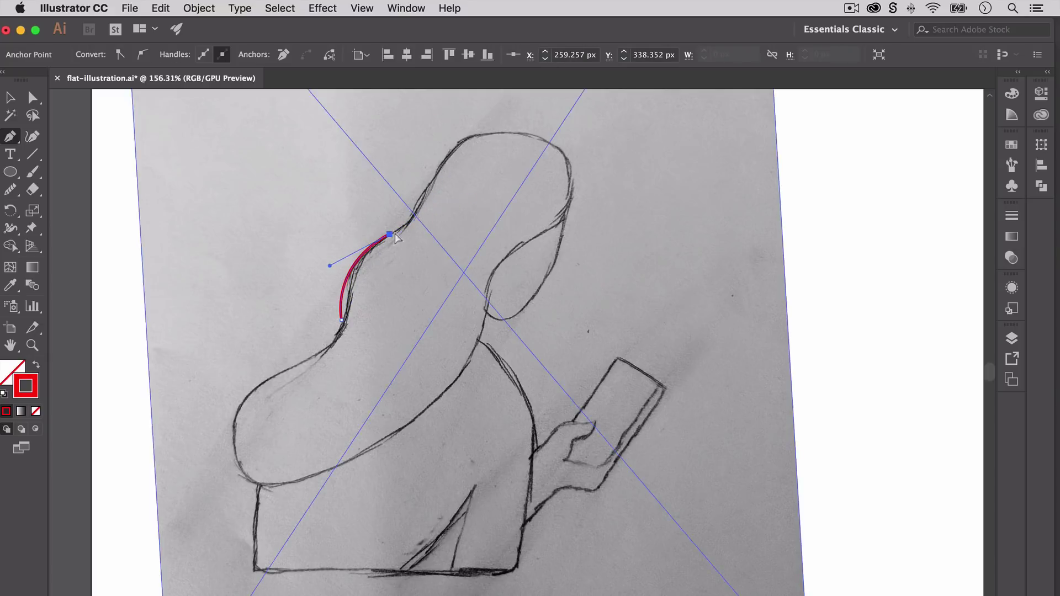
key("super+equal")
left_click_drag(450, 403, 556, 403)
mouse_move(379, 218)
left_mouse_down()
mouse_move(455, 197)
mouse_move(599, 230)
left_mouse_up()
left_click_drag(588, 303, 563, 370)
left_click_drag(506, 383, 511, 390)
left_click_drag(434, 520, 443, 414)
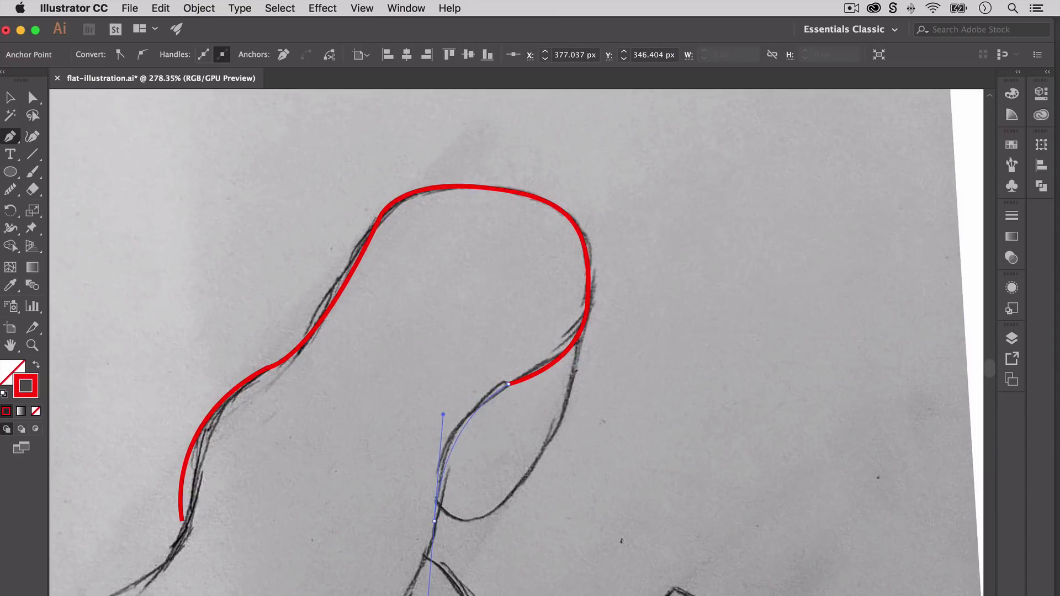
scroll(331, 414, "down", 2)
scroll(331, 414, "down", 2)
scroll(331, 414, "down", 2)
Trace the hair's lower and left edges and close the path at its start.
left_click(291, 478)
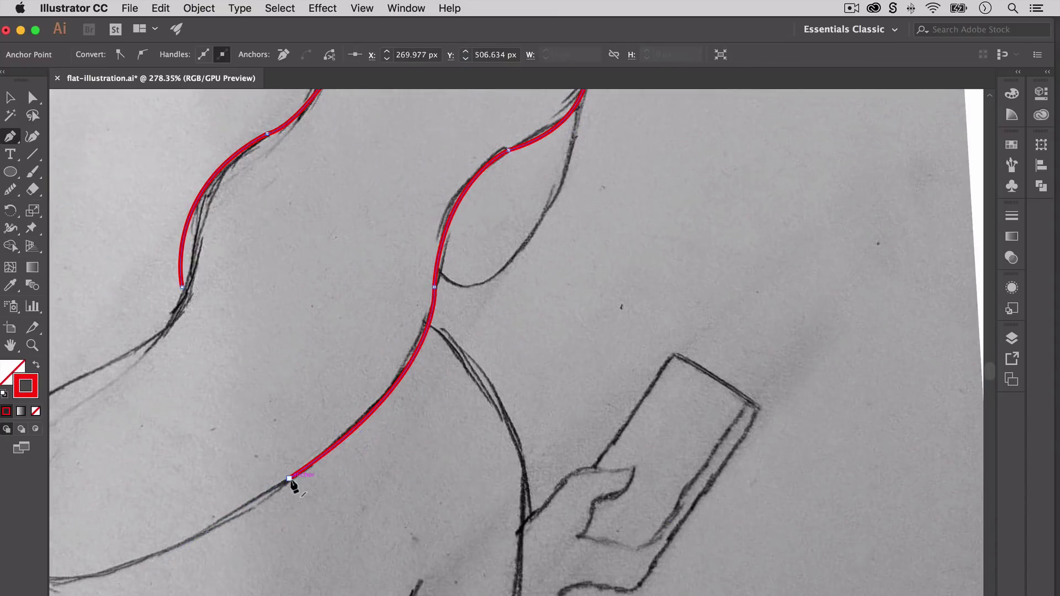
scroll(293, 488, "left", 3)
scroll(294, 487, "down", 1)
left_click(445, 437)
left_click_drag(238, 535, 109, 564)
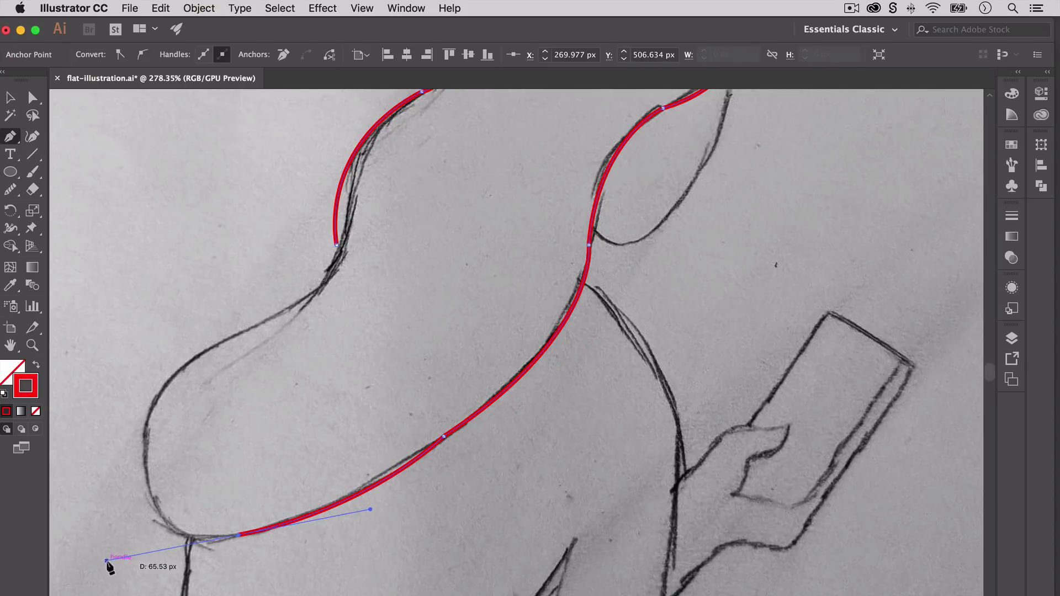
left_click_drag(142, 432, 147, 304)
left_click_drag(238, 334, 339, 306)
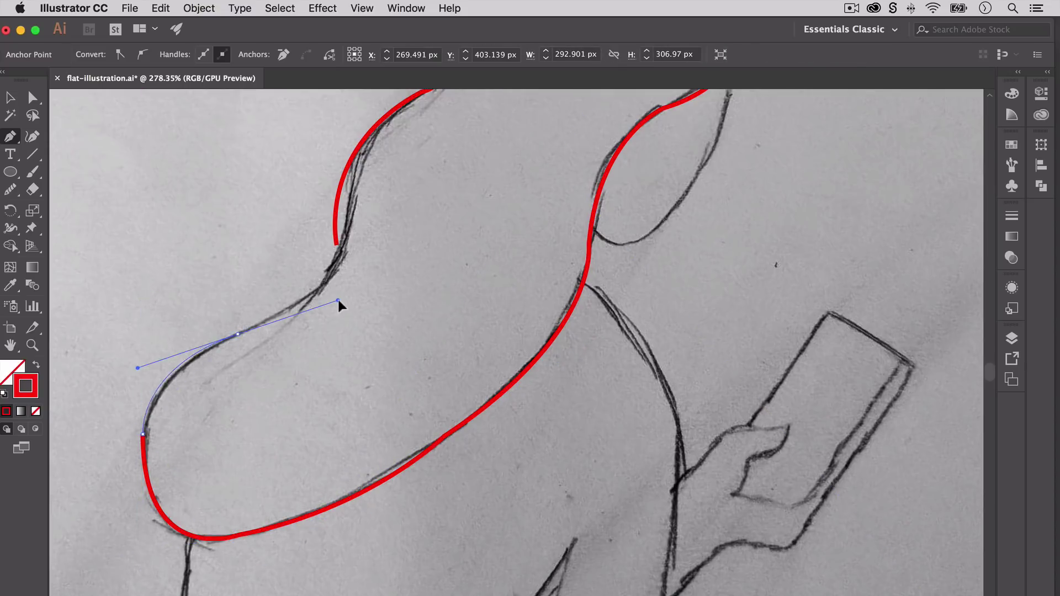
left_click_drag(335, 244, 362, 174)
Float the Layers panel beside the artwork and add Layer 2.
key("v")
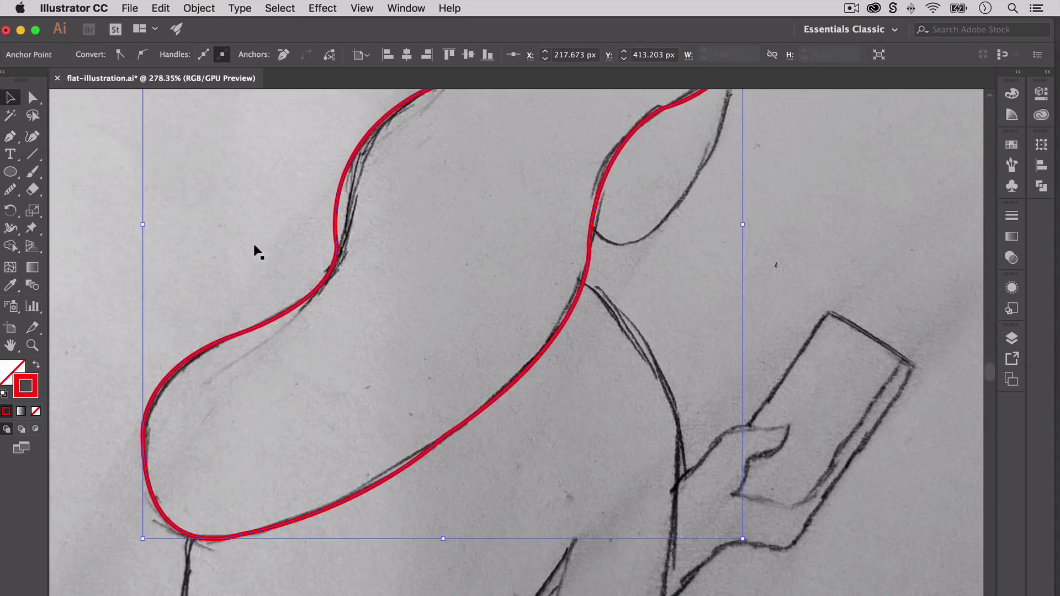
left_click(1011, 338)
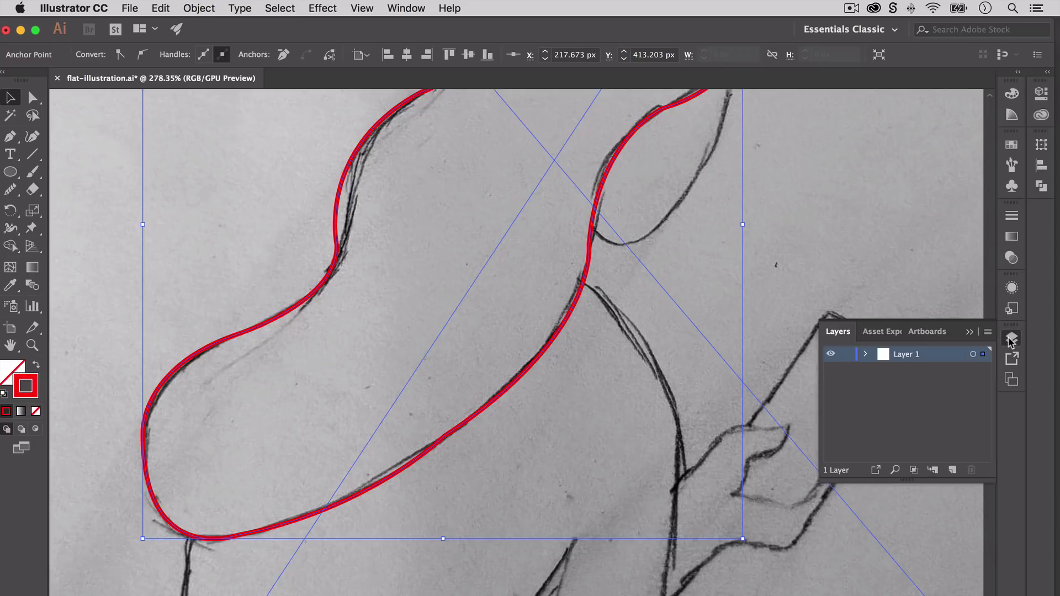
left_click_drag(952, 332, 213, 210)
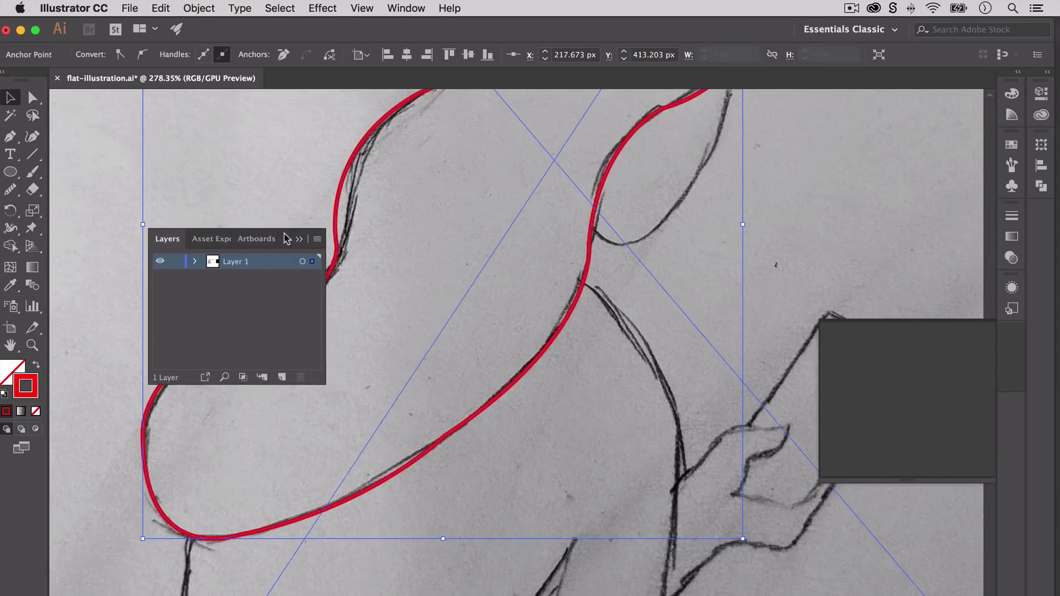
left_click(280, 379)
Move the hair outline off the sketch layer onto Layer 2, aligned over the sketch.
left_click(389, 465)
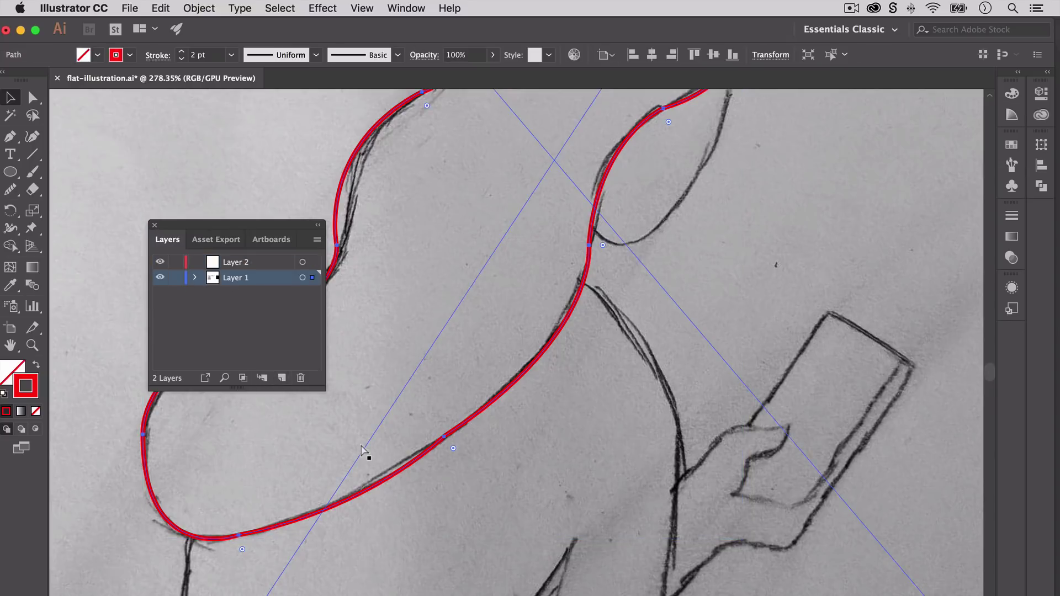
key("Delete")
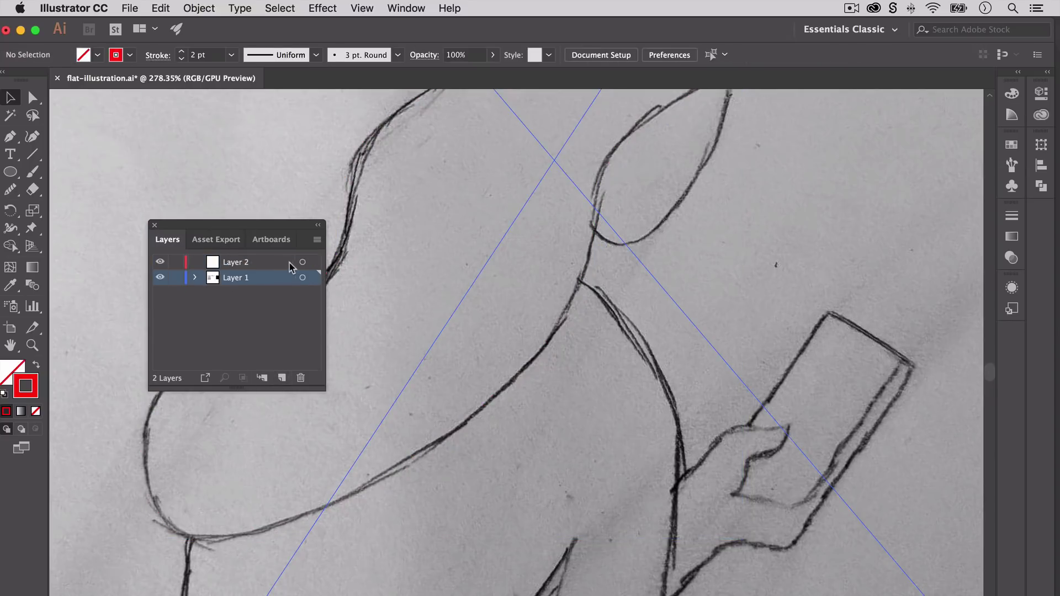
left_click(273, 262)
key("ctrl+f")
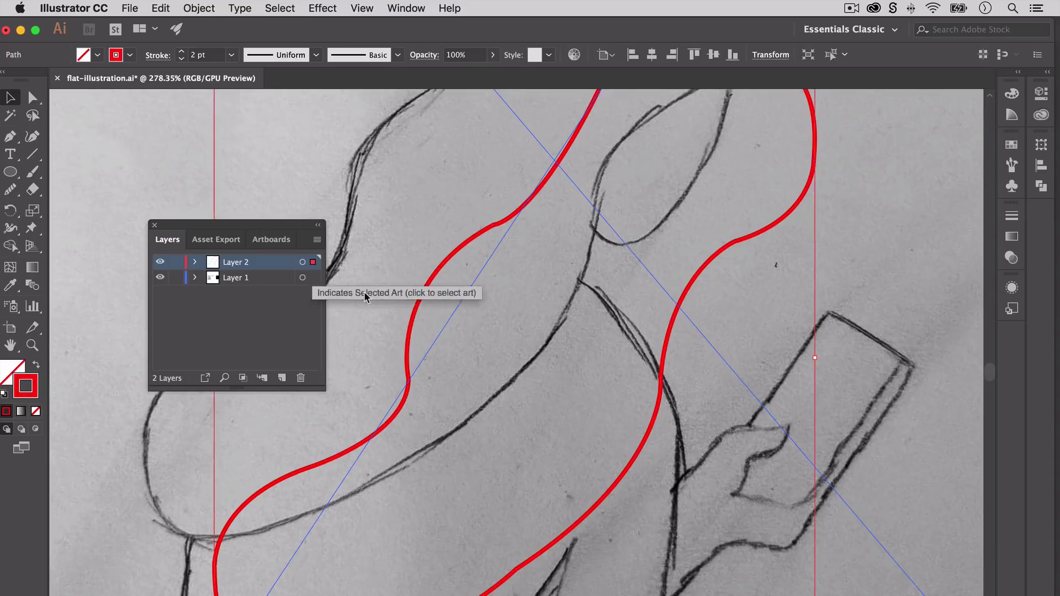
mouse_move(418, 330)
left_mouse_down()
mouse_move(349, 201)
mouse_move(349, 278)
left_mouse_up()
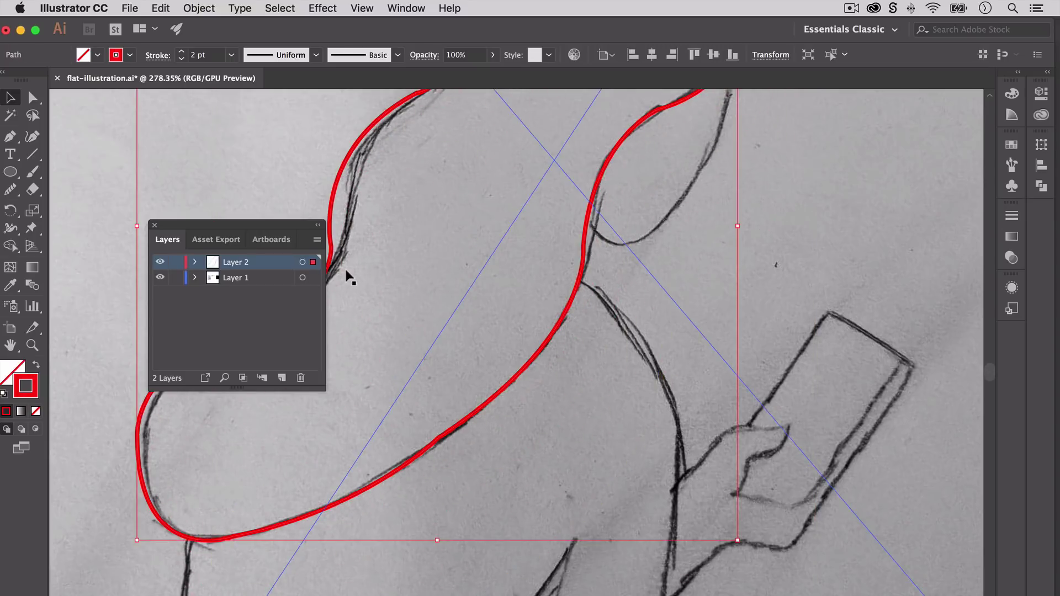
Rename Layer 2 to 'hair', lock it, and add a new layer above.
double_click(243, 262)
type("h")
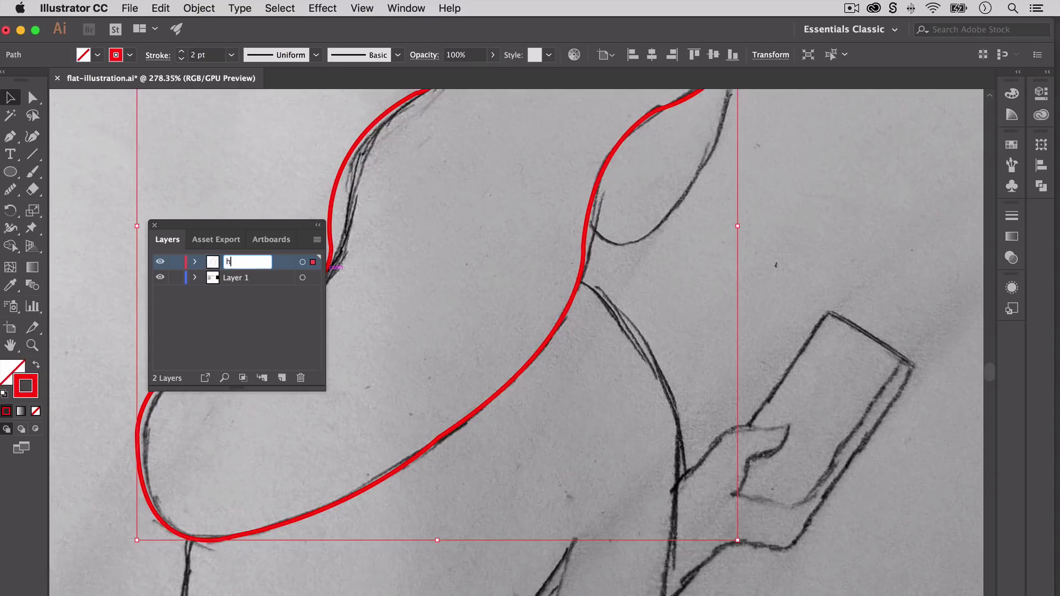
type("air")
key("Return")
left_click(176, 262)
left_click(282, 379)
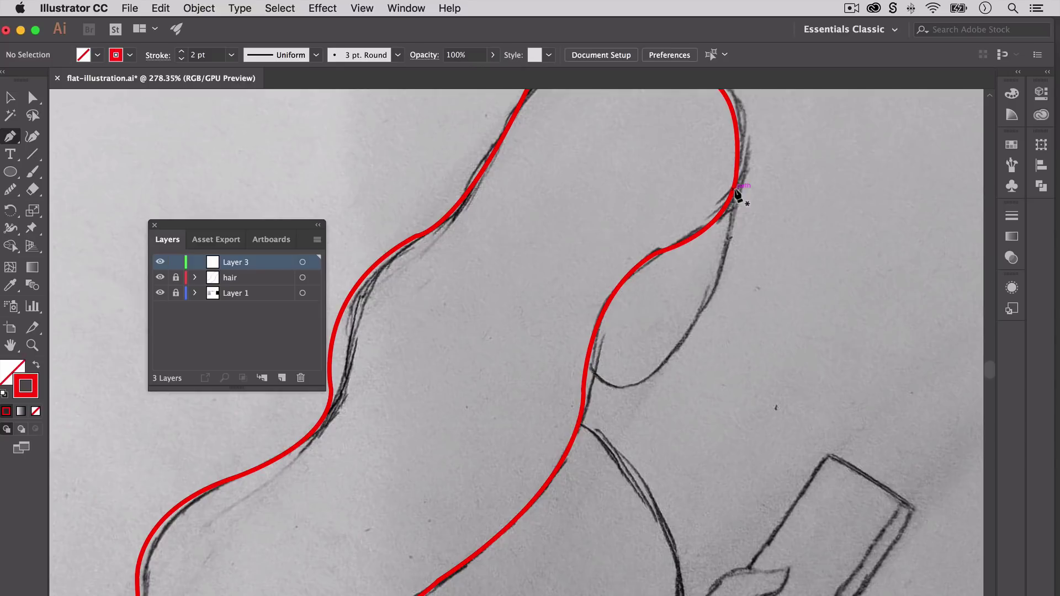
Trace and close the face outline, including the chin, on Layer 3.
left_click(734, 193)
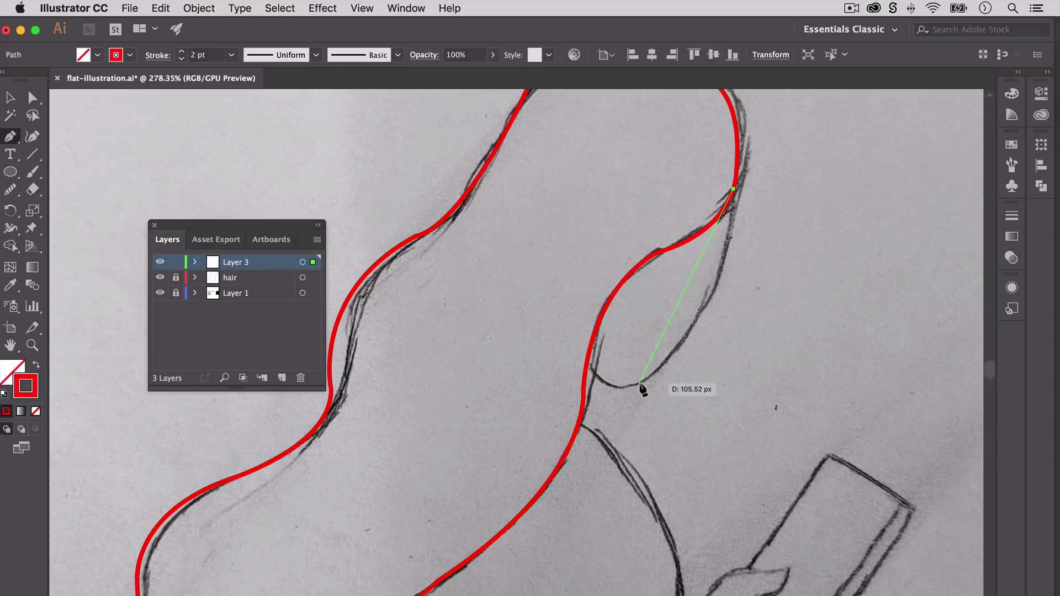
left_click_drag(639, 385, 547, 447)
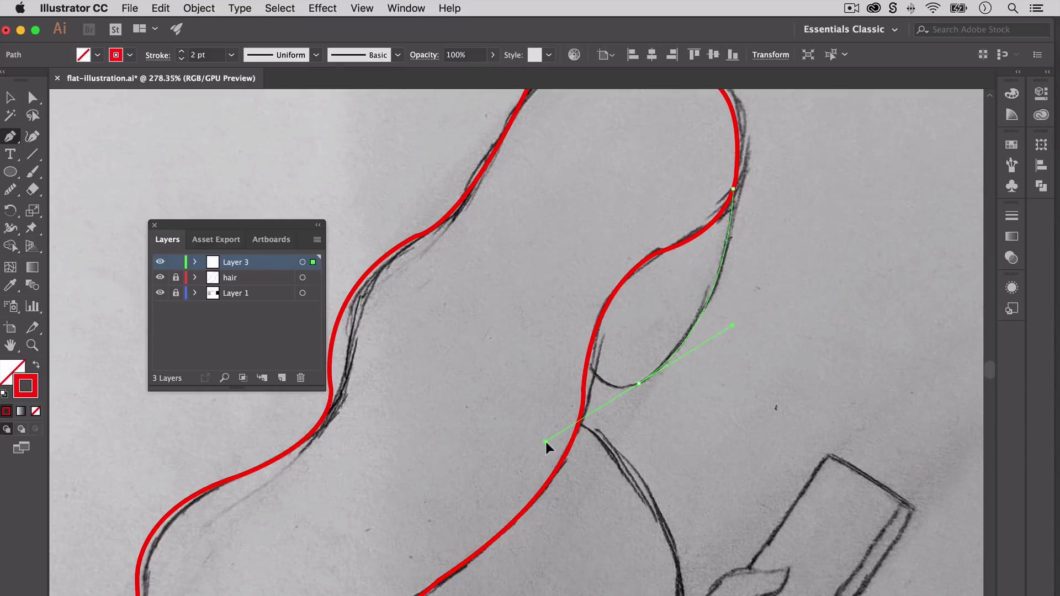
left_click(638, 383)
left_click(587, 354)
type("face")
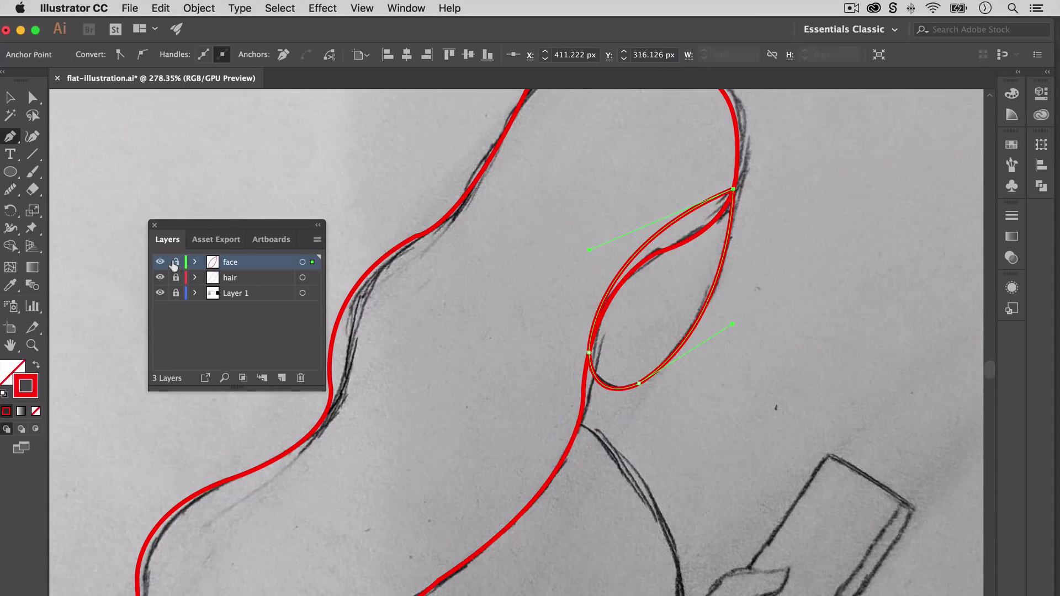
Add a new layer and trace the body outline up to the hair.
left_click(283, 382)
scroll(283, 382, "down", 5)
left_click_drag(233, 225, 839, 195)
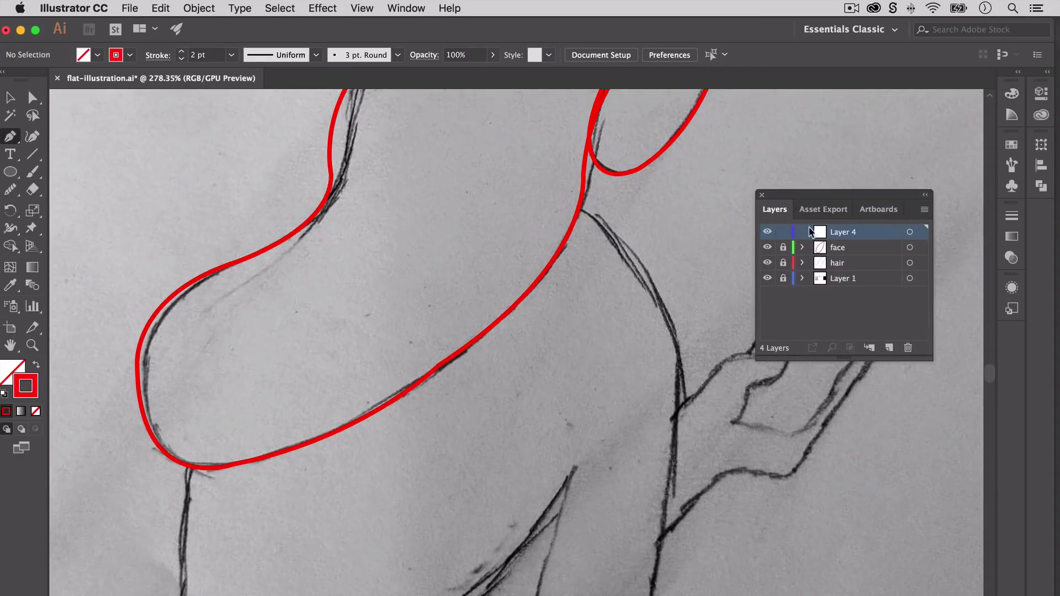
left_click(579, 208)
mouse_move(663, 509)
left_mouse_down()
mouse_move(647, 592)
mouse_move(610, 568)
left_mouse_up()
left_click(646, 503)
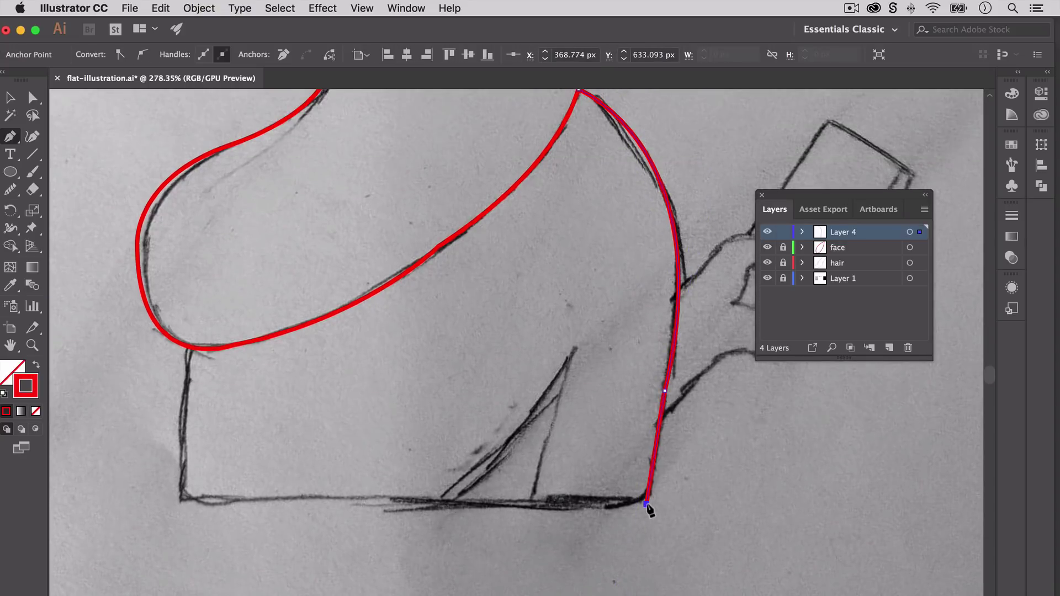
left_click_drag(180, 499, 187, 417)
left_click_drag(189, 349, 195, 303)
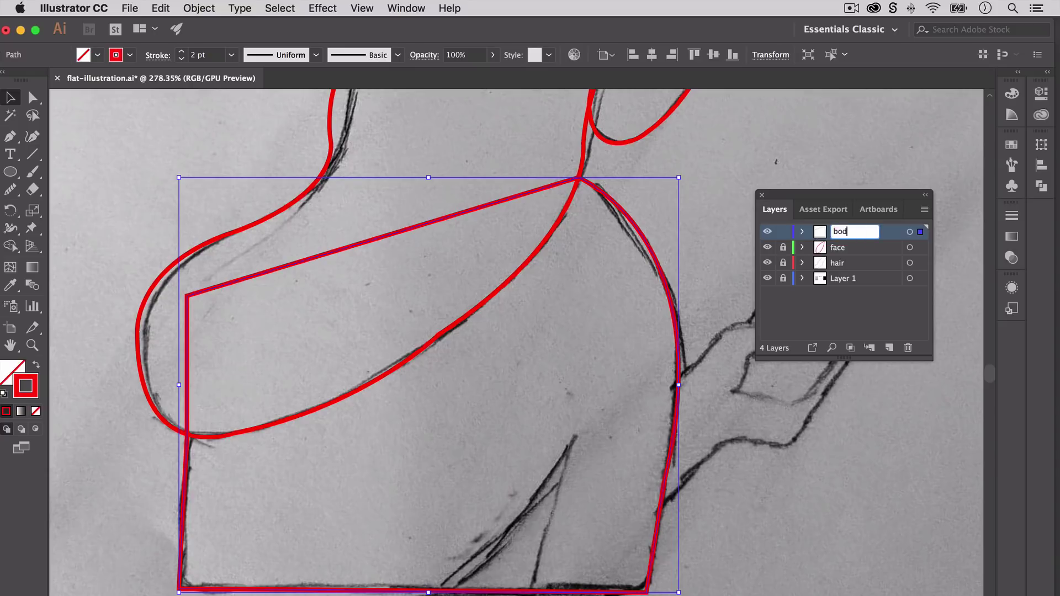
key("p")
Lock the body layer and add a new layer for the body's shadow triangle.
left_click(436, 591)
left_click(573, 431)
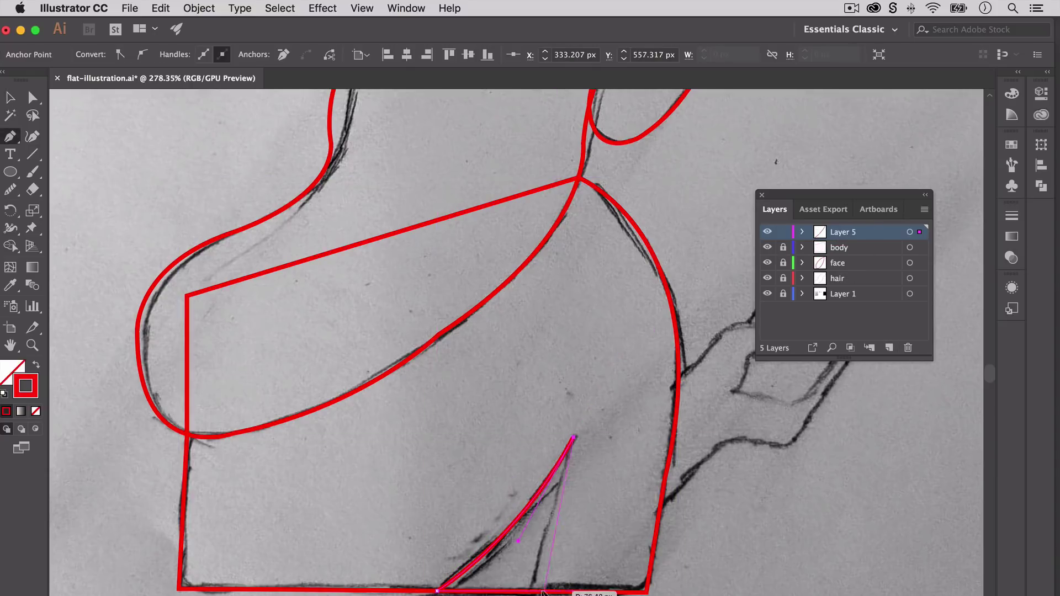
left_click(531, 590)
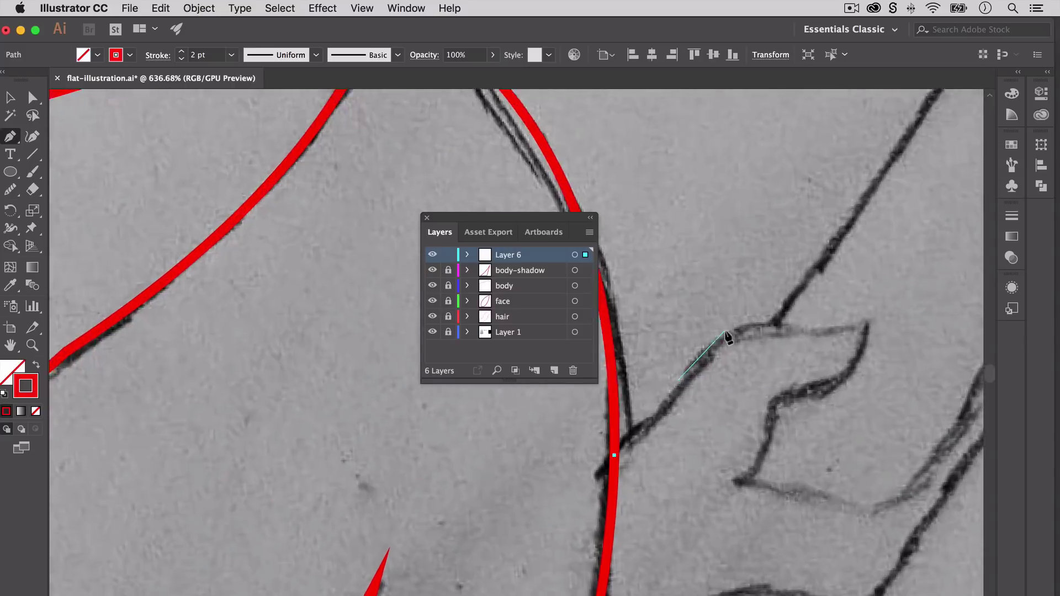
scroll(727, 338, "down", 3)
scroll(727, 336, "right", 3)
Trace the upper hand outline and fingertip curve along the sketch.
left_click(622, 339)
left_click(639, 307)
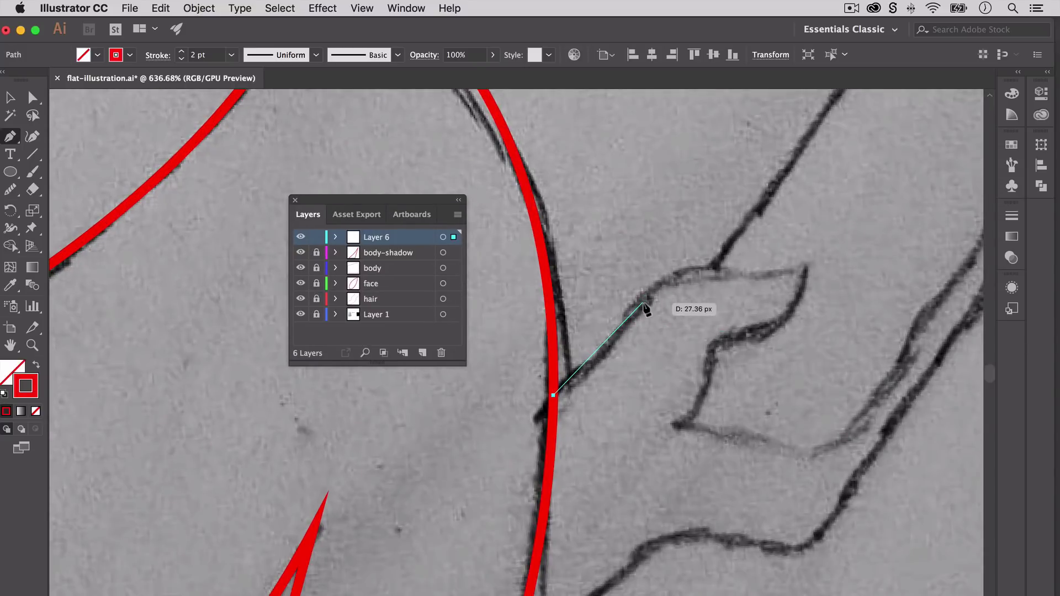
left_click(660, 279)
left_click(710, 267)
left_click(805, 266)
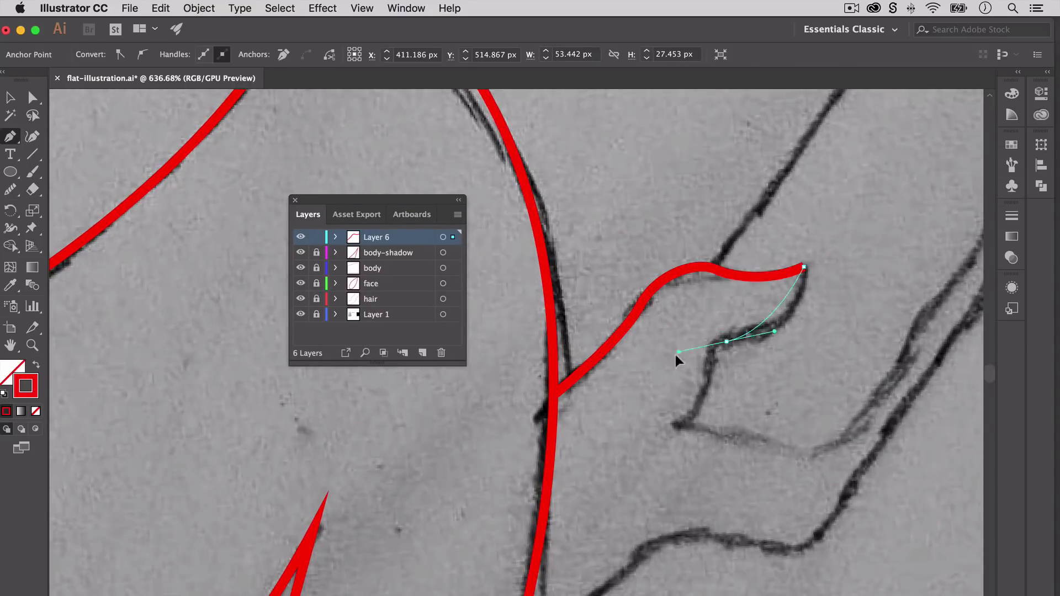
left_click_drag(726, 342, 728, 347)
left_click(675, 422)
left_click(804, 450)
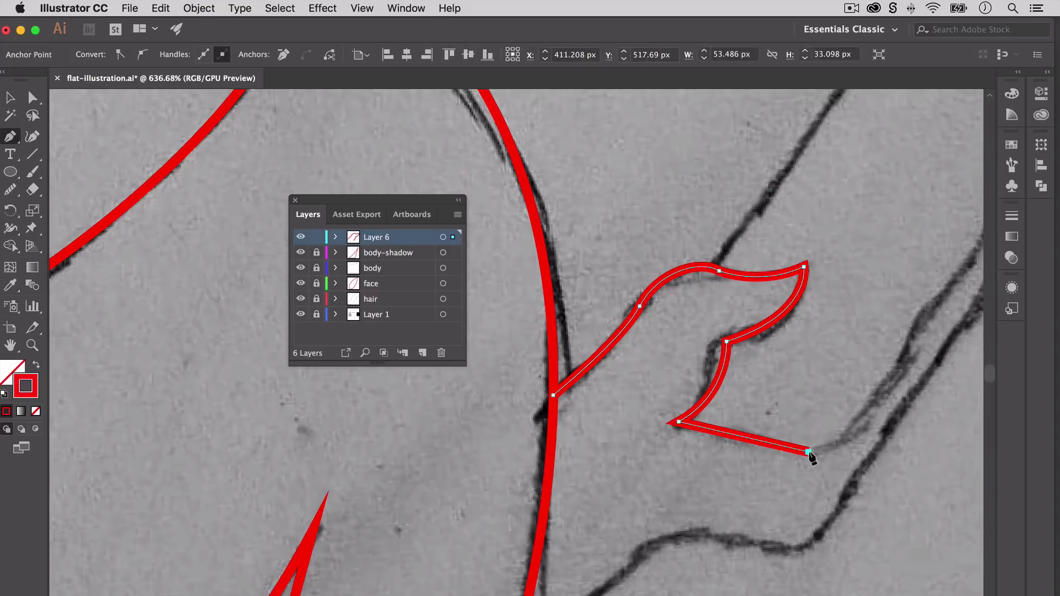
scroll(804, 449, "right", 3)
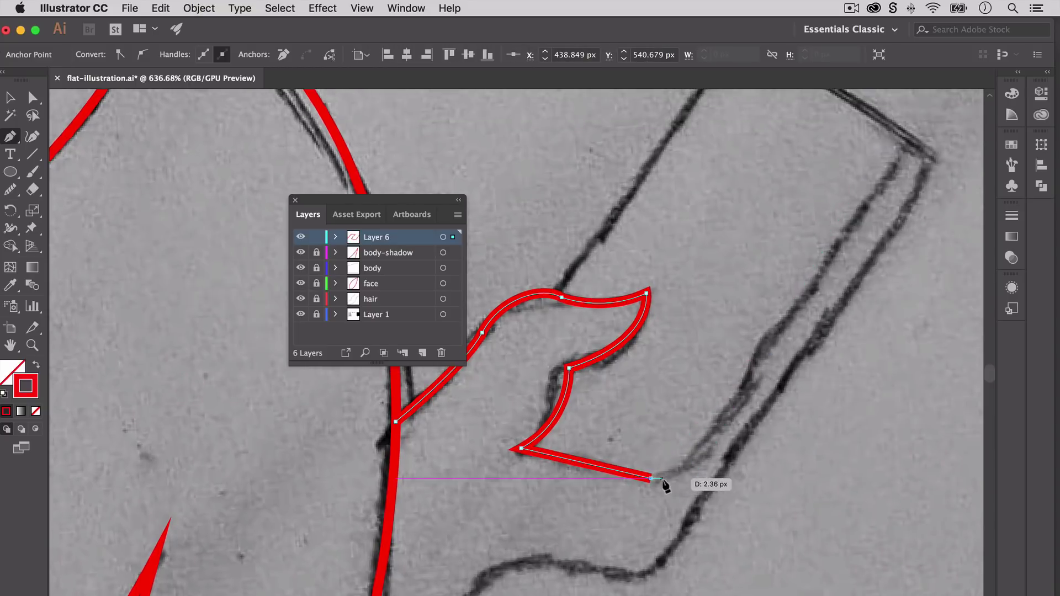
Finish the hand outline down to the wrist and add a new layer for the phone.
left_click_drag(726, 418, 730, 423)
left_click(840, 296)
left_click(687, 525)
left_click(604, 569)
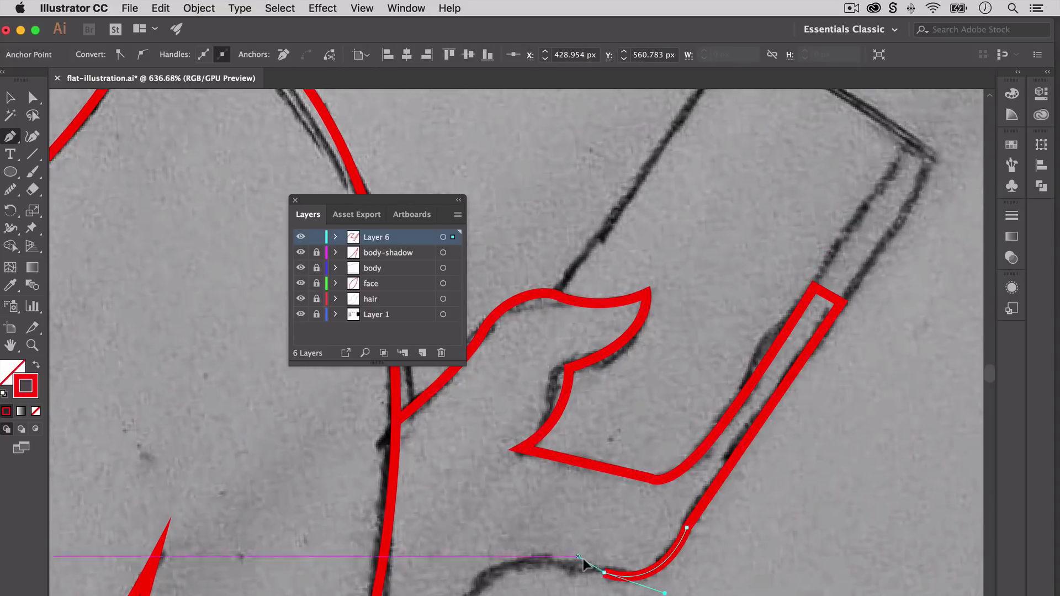
scroll(592, 563, "down", 5)
left_click_drag(458, 344, 421, 469)
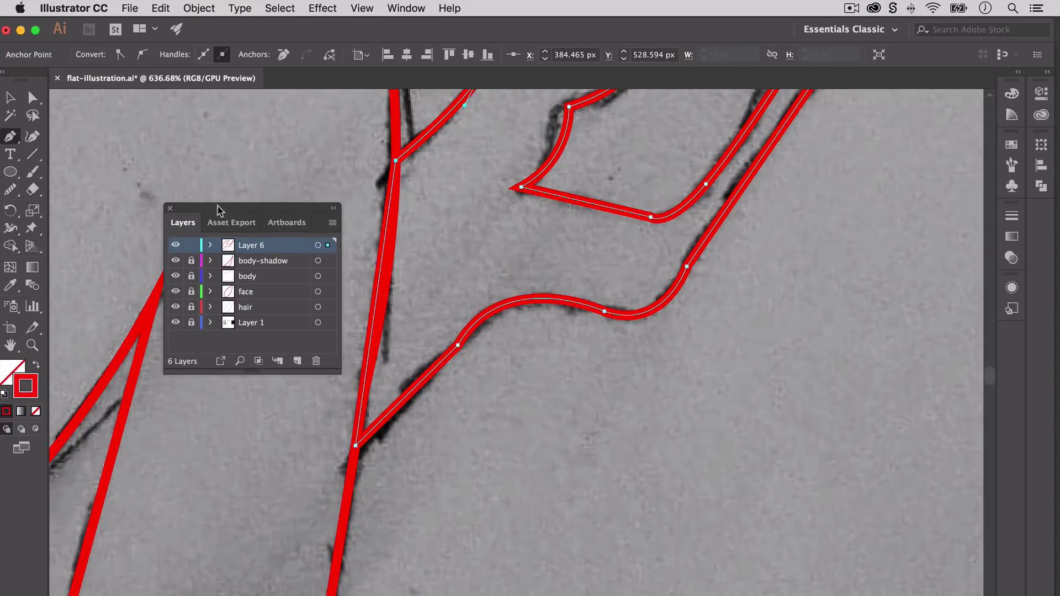
scroll(531, 282, "up", 5)
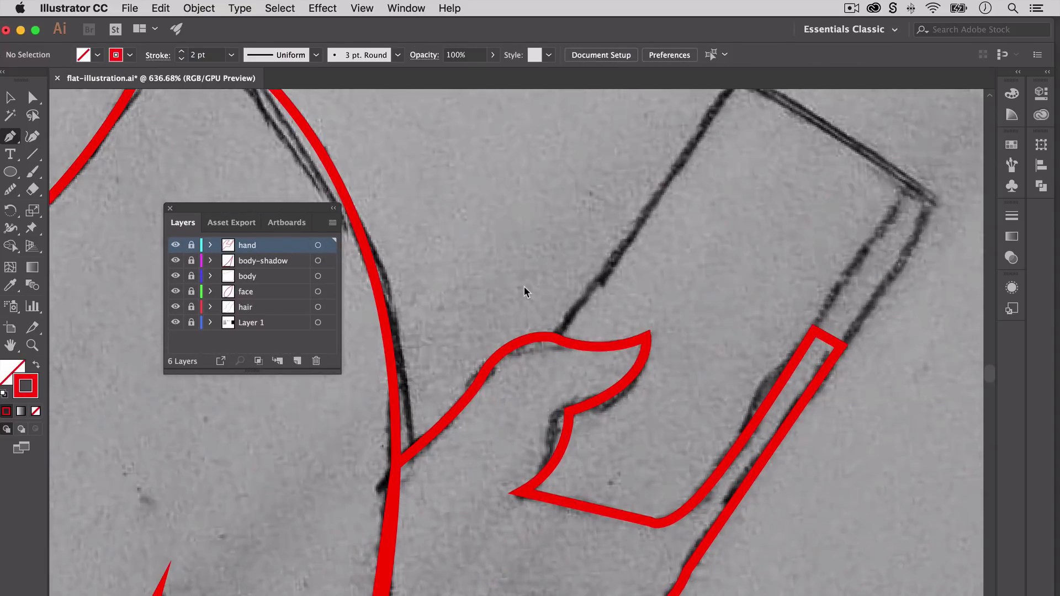
left_click(278, 360)
left_click(11, 171)
Draw the phone as a tilted rounded rectangle plus an edge copy, on a layer named 'phone'.
left_click(58, 189)
scroll(733, 98, "up", 1)
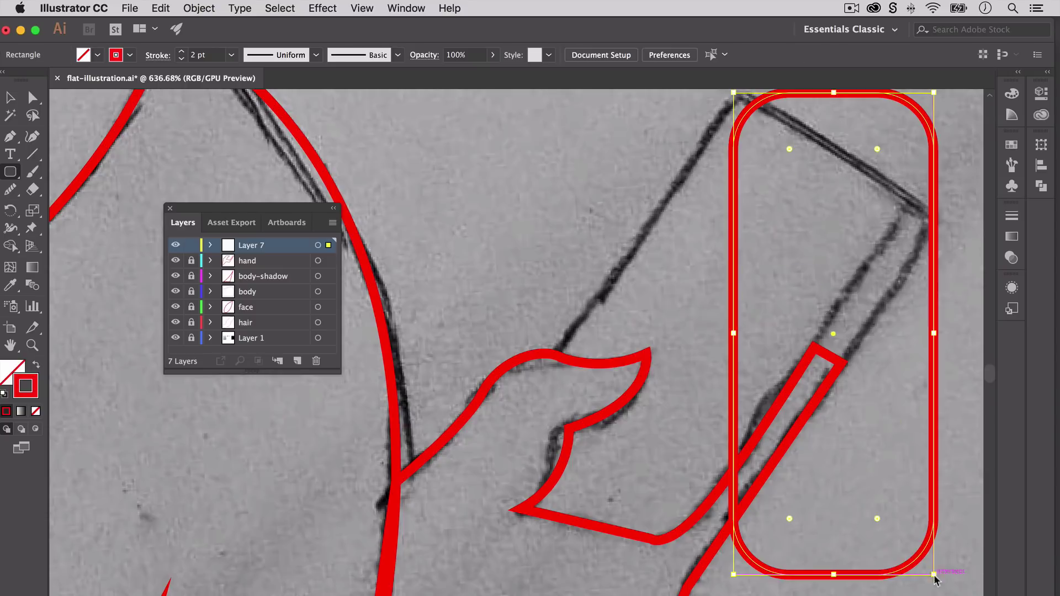
key("v")
left_click_drag(934, 580, 826, 120)
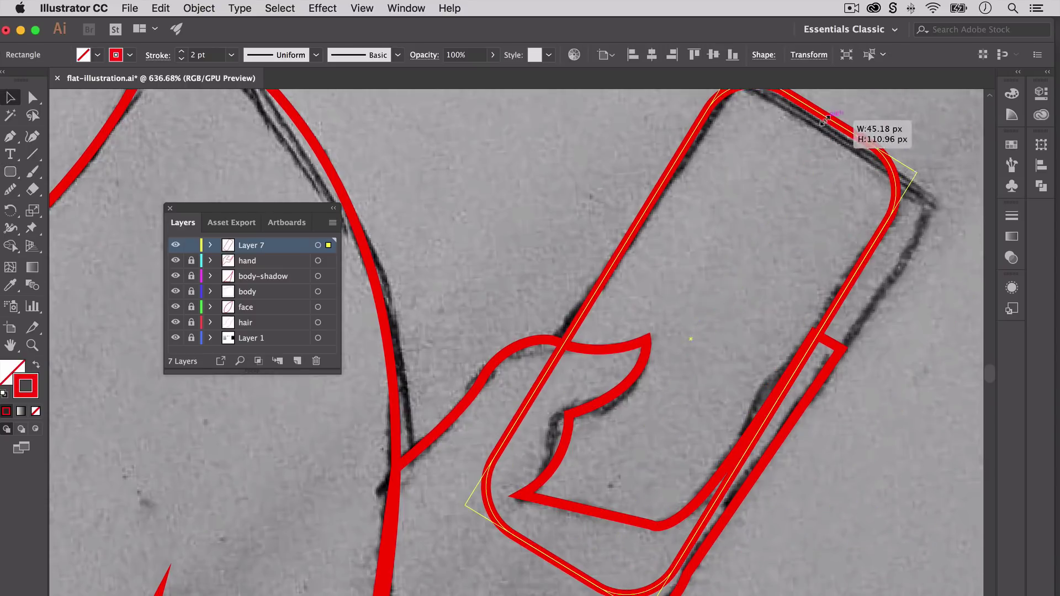
left_click_drag(880, 185, 833, 170)
left_click(940, 272)
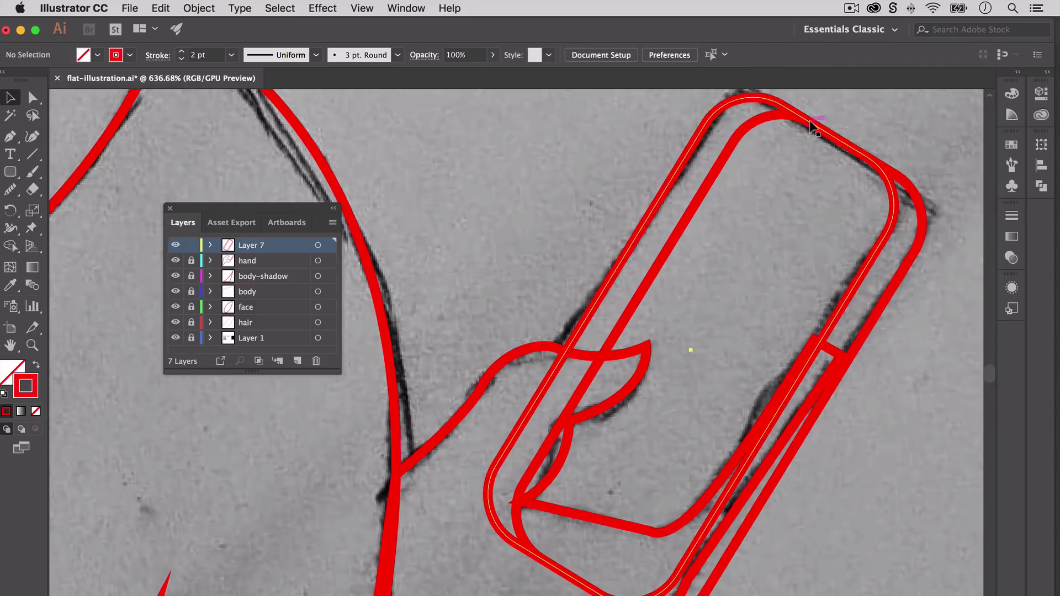
scroll(862, 357, "down", 1)
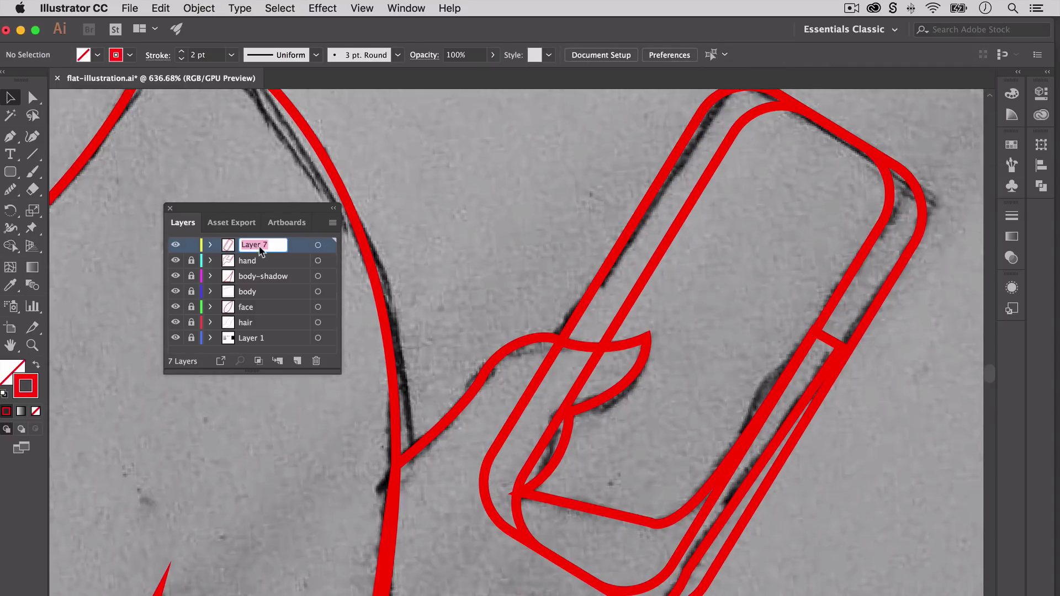
type("phone")
key("Return")
Extend the hand path along the phone edge, then lock the phone layer.
left_click(757, 493)
scroll(758, 493, "down", 3)
left_click_drag(818, 232, 807, 228)
key("p")
scroll(610, 267, "up", 3)
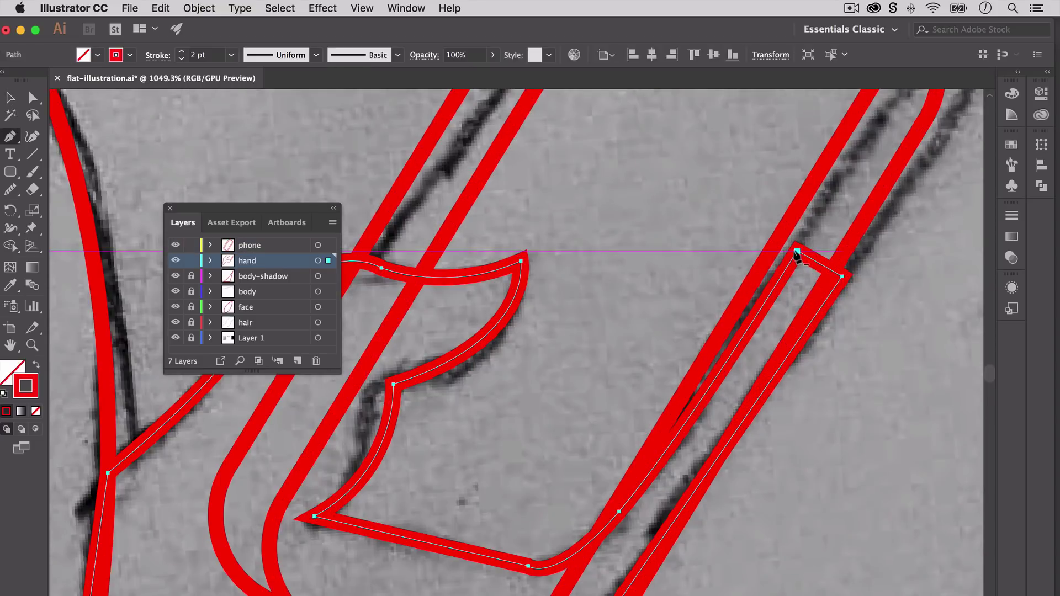
scroll(796, 255, "down", 1)
left_click(673, 425)
scroll(685, 464, "down", 3)
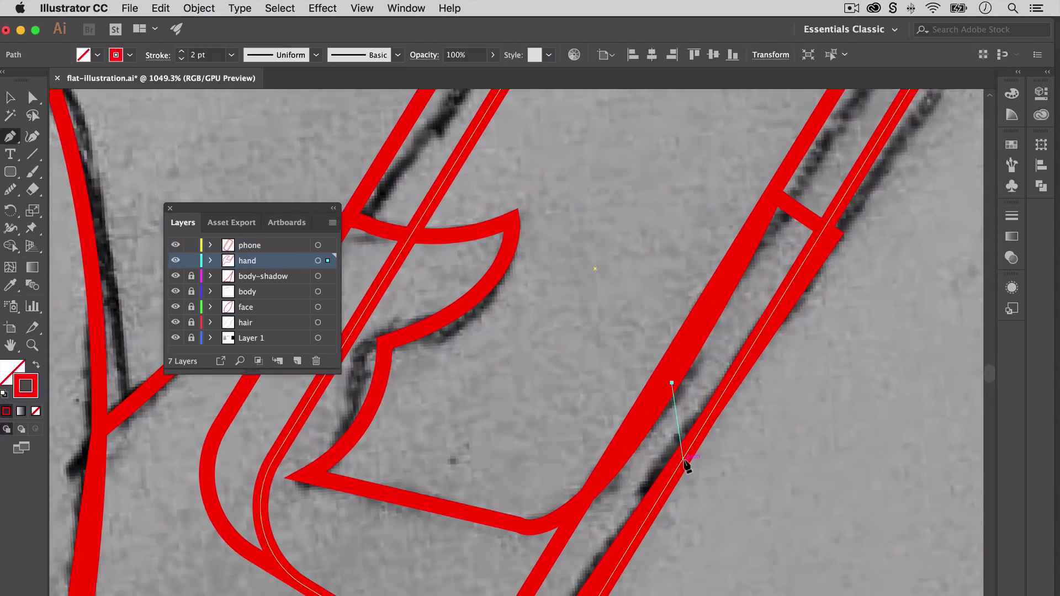
key("Escape")
scroll(733, 415, "down", 3)
scroll(725, 420, "down", 3)
key("v")
left_click(807, 263)
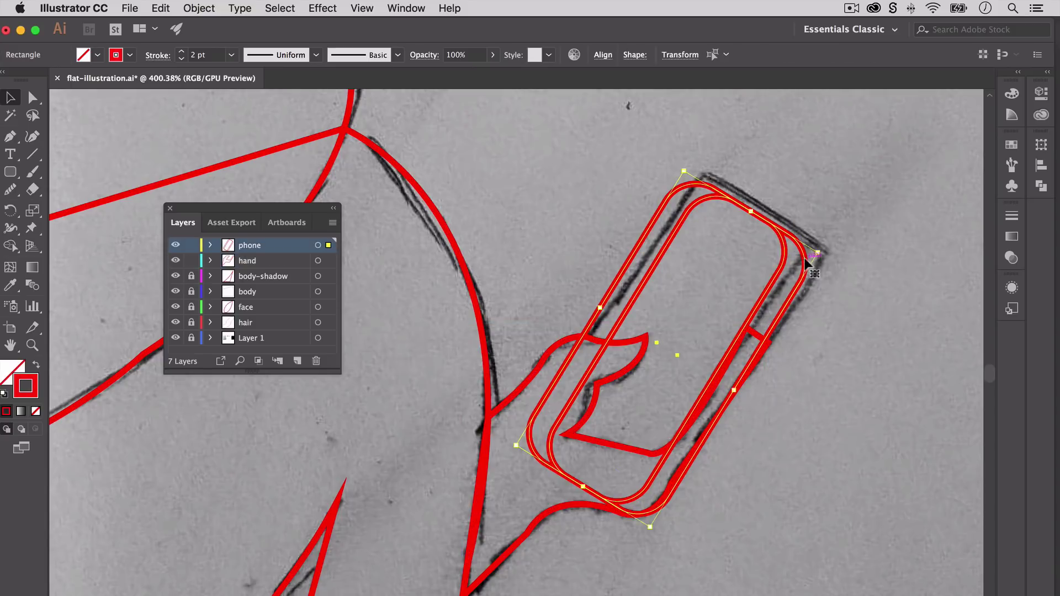
left_click(593, 288)
left_click(190, 246)
scroll(527, 248, "down", 5)
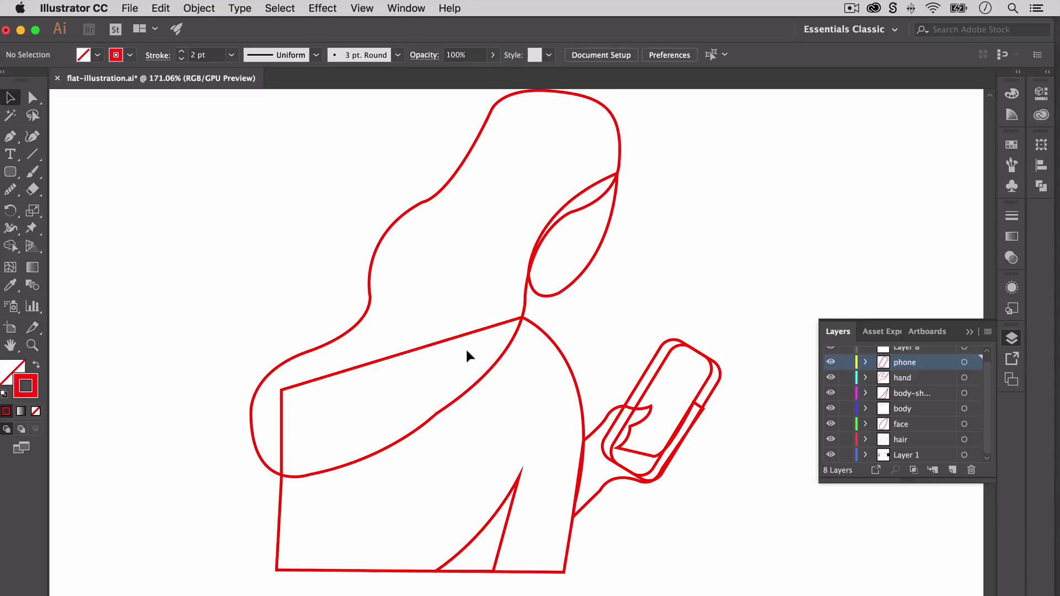
Hide the phone, hand, body, face and hair layers to isolate shapes.
left_click_drag(830, 362, 831, 424)
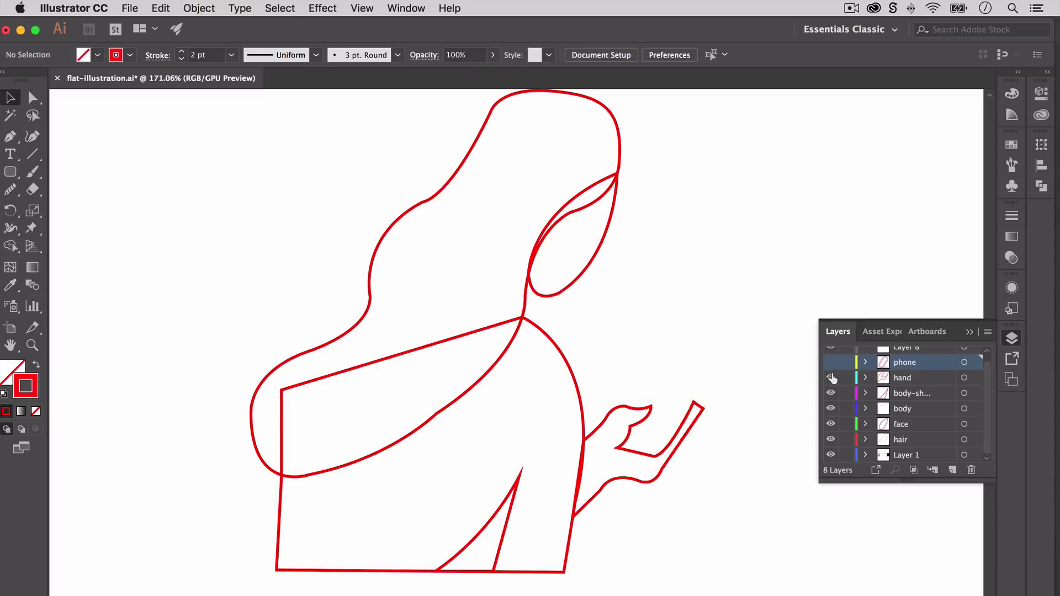
scroll(175, 165, "up", 2)
scroll(911, 398, "up", 1)
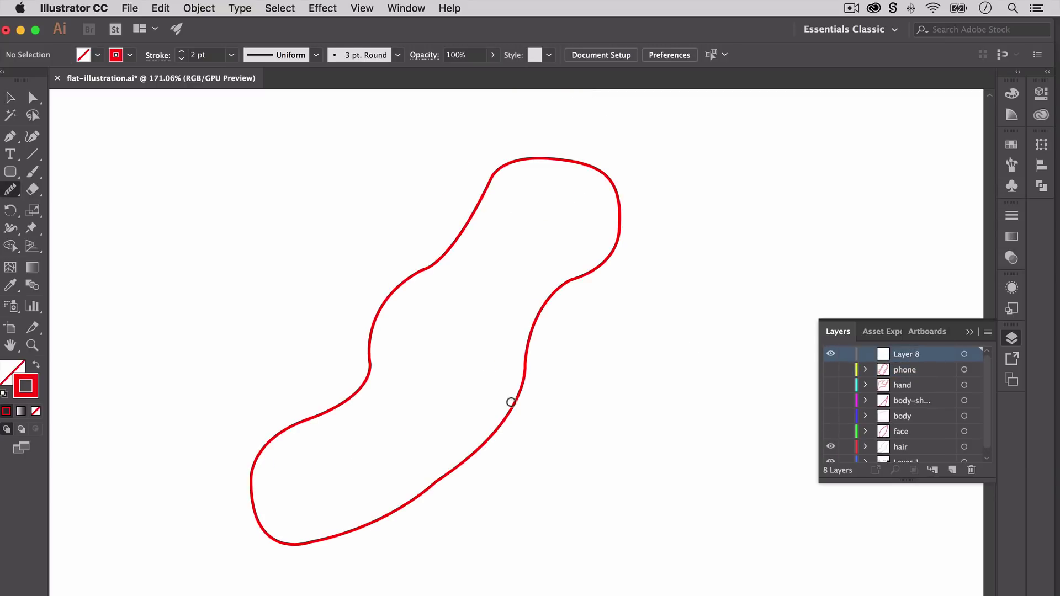
left_click(519, 404, "ctrl")
scroll(550, 301, "up", 2)
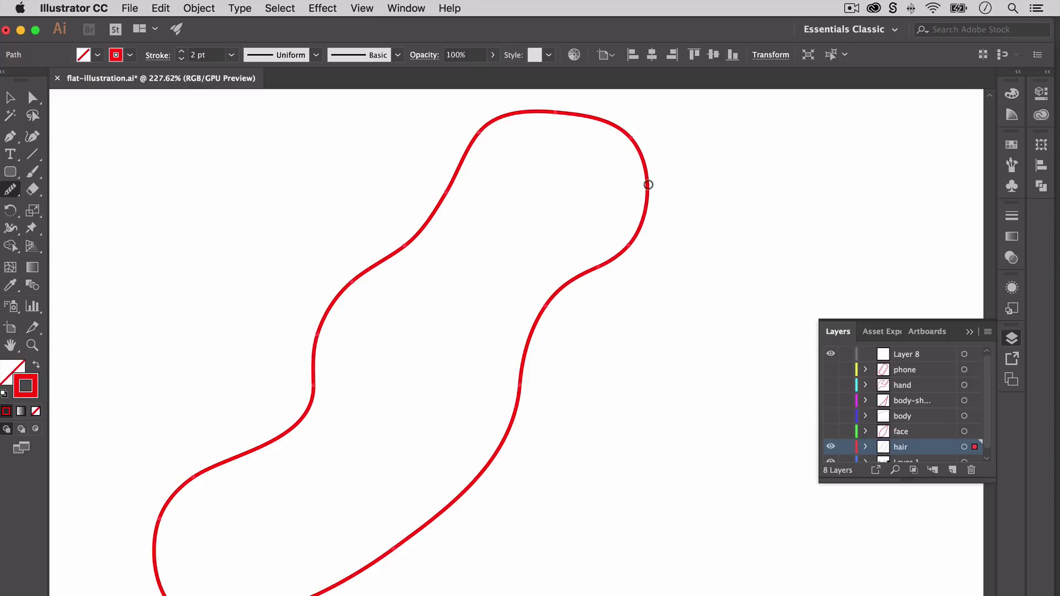
left_click(831, 446)
left_click(936, 432)
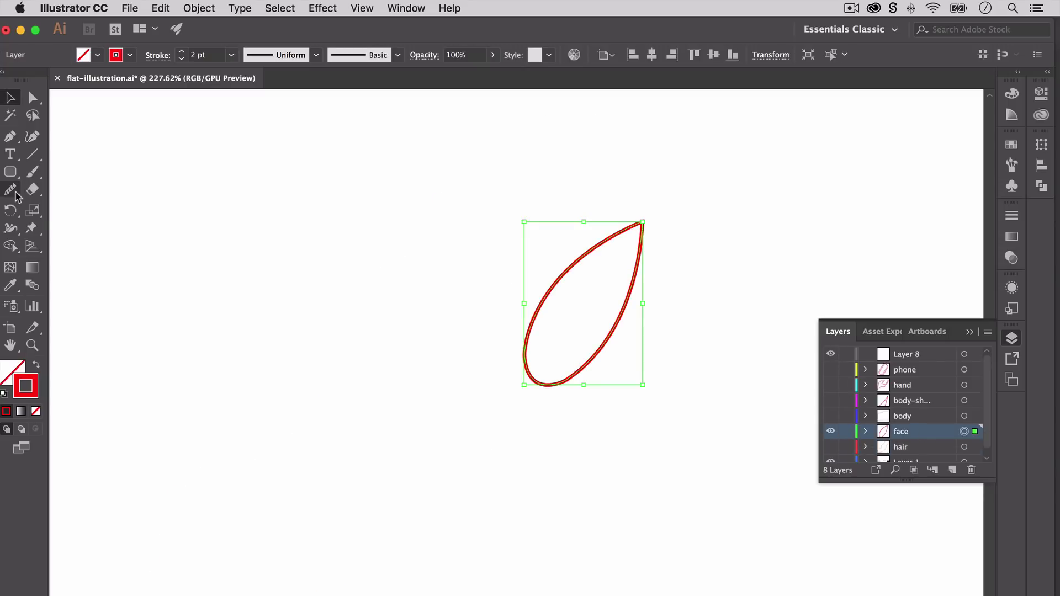
left_click(831, 432)
Show only the body layer and smooth its curved right edge.
left_click(831, 416)
left_click(964, 416)
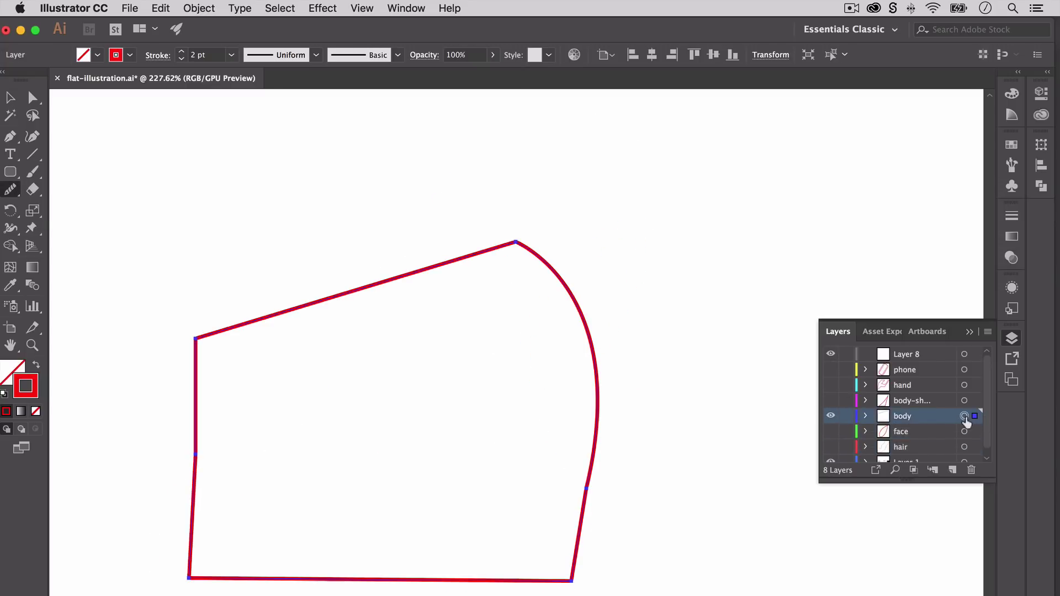
left_click_drag(593, 494, 583, 538)
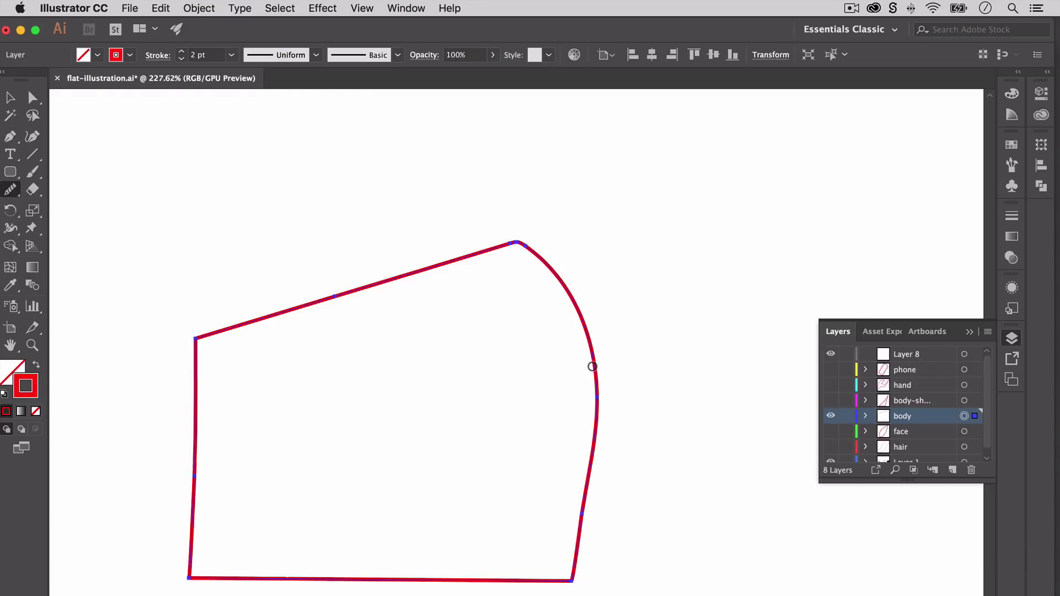
left_click(831, 416)
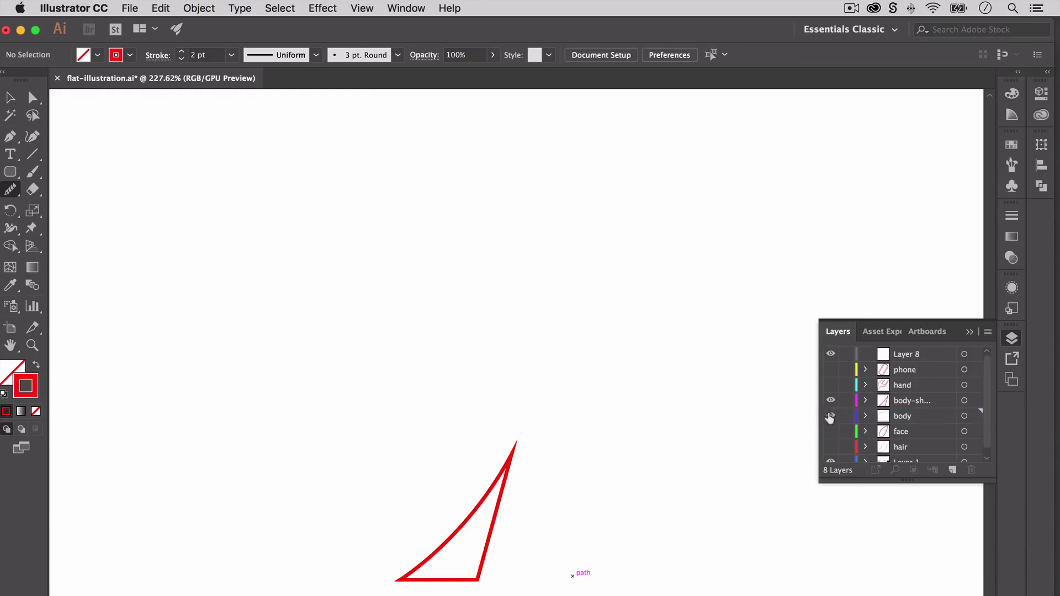
Show the hand layer and smooth its inner curve, tip and lower-left edge.
left_click(830, 386)
key("ctrl+a")
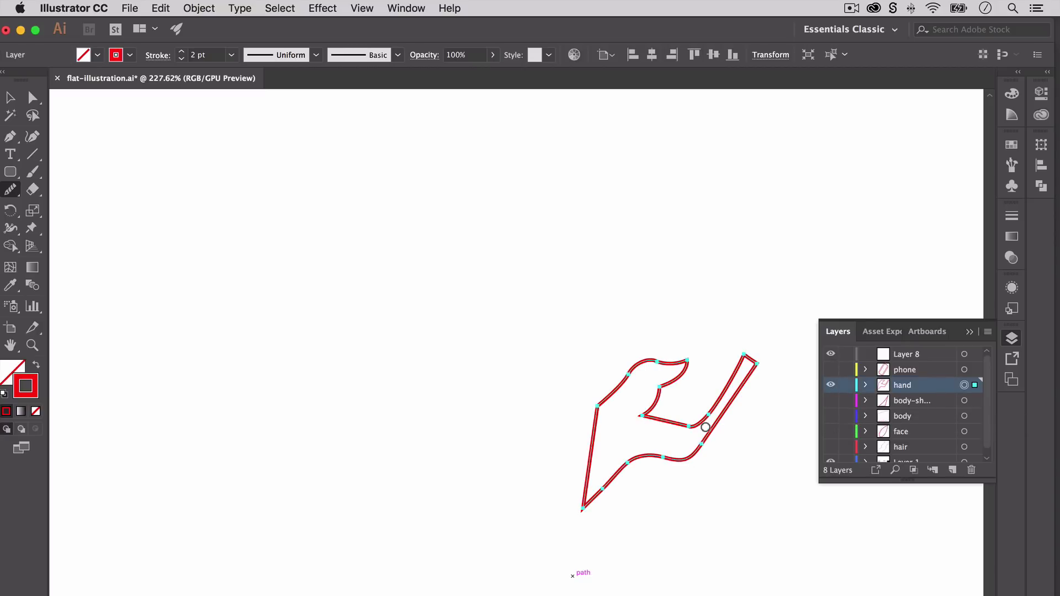
left_click_drag(723, 393, 752, 345)
scroll(713, 406, "up", 3)
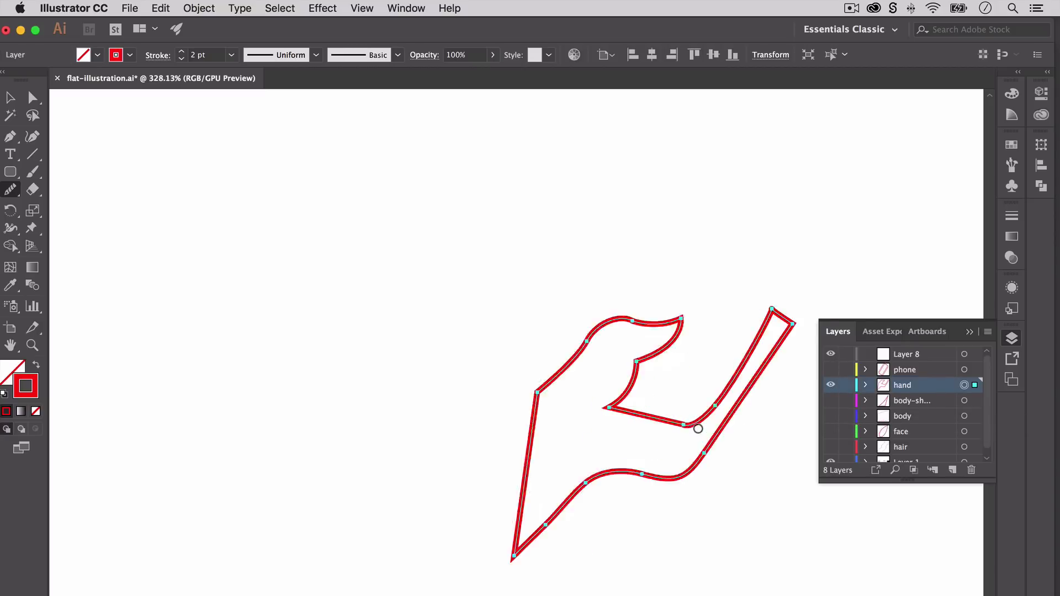
scroll(682, 414, "up", 3)
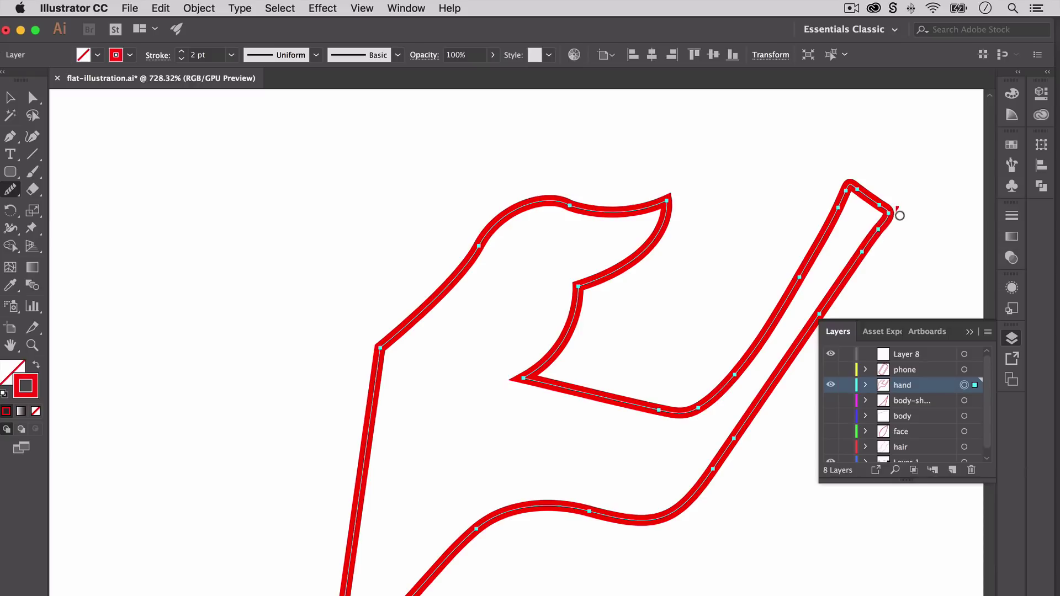
left_click_drag(899, 214, 895, 223)
scroll(471, 433, "down", 3)
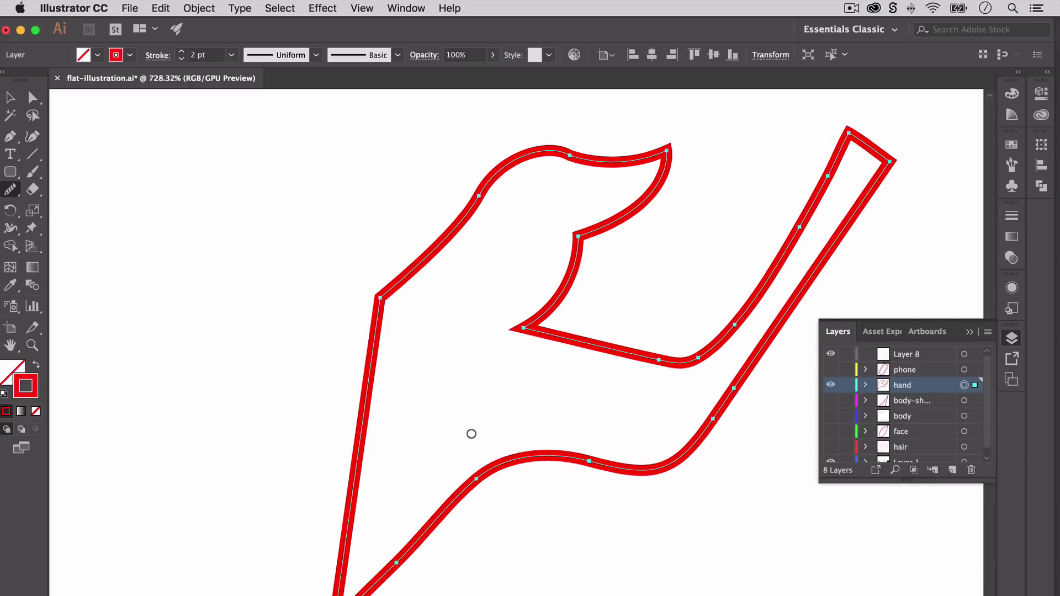
left_click_drag(422, 530, 362, 593)
Delete a surplus anchor from the hand's inner edge with the Pen tool.
key("p")
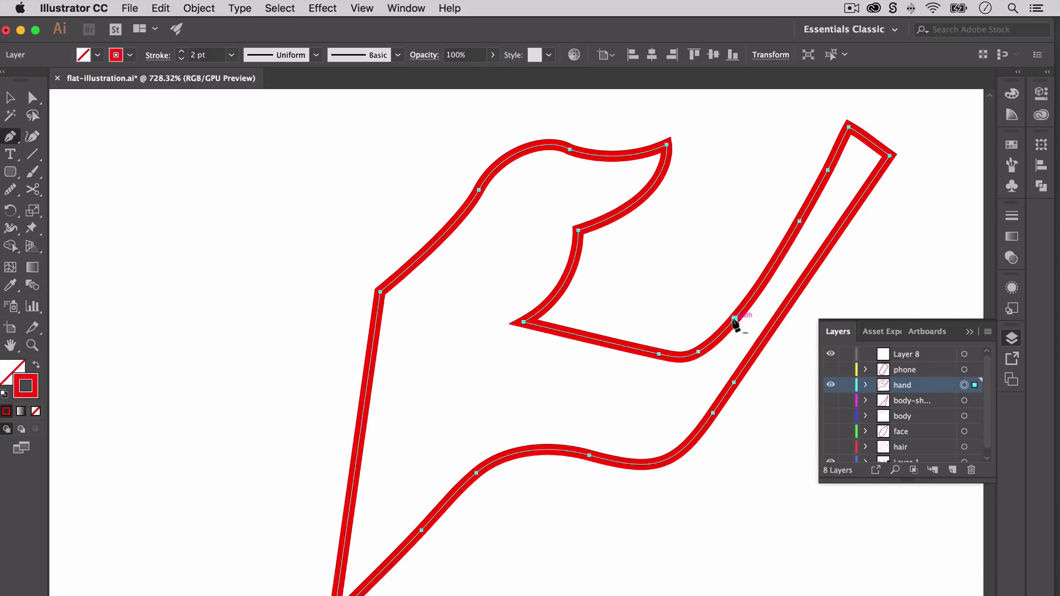
left_click(733, 318)
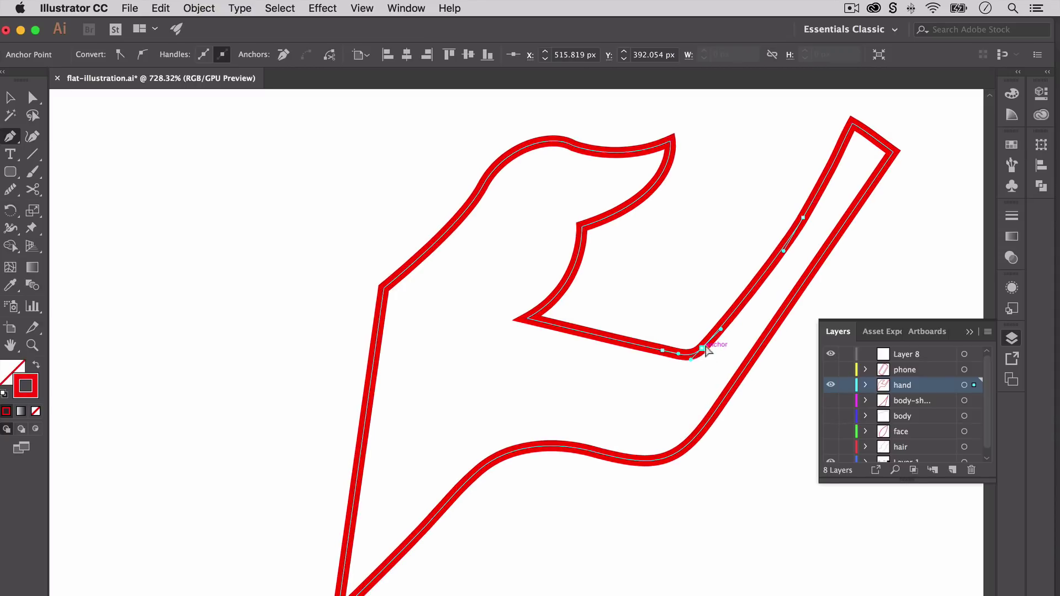
key("v")
left_click(610, 321)
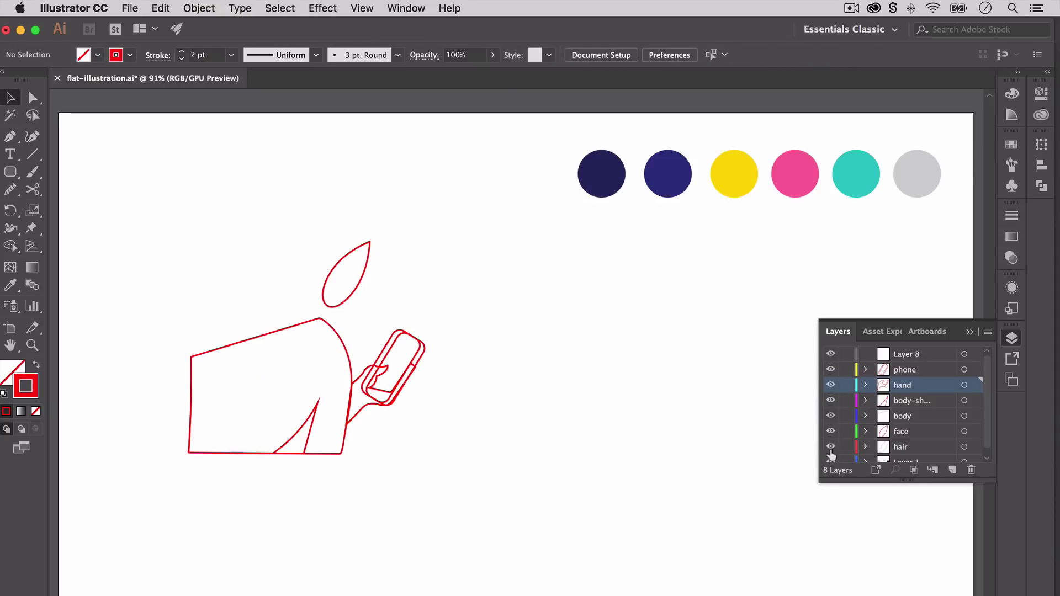
Eyedrop dark navy onto the hair and pink onto the face.
left_click(365, 216)
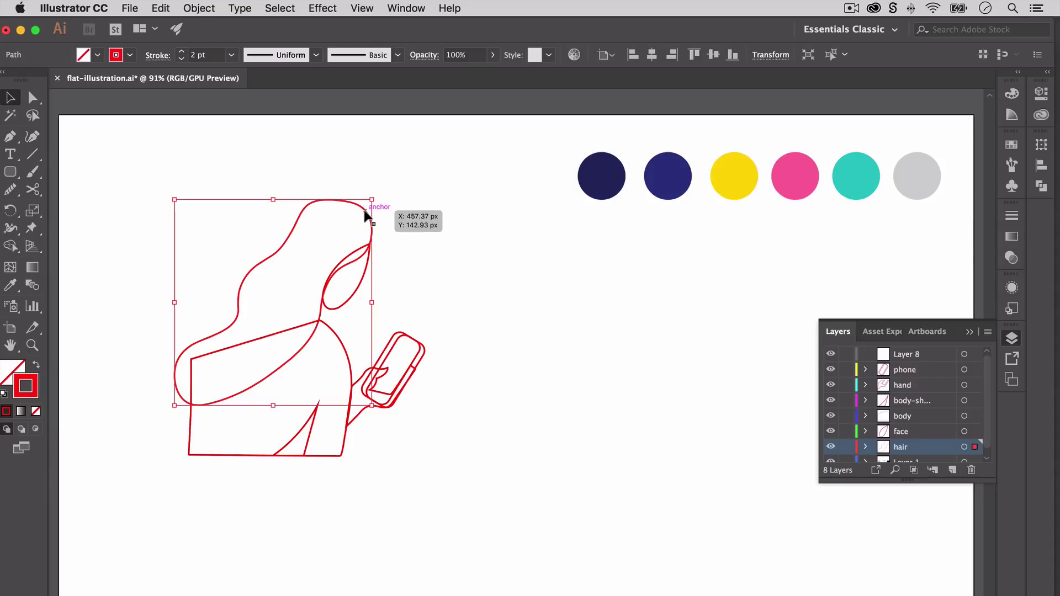
key("i")
left_click(607, 172)
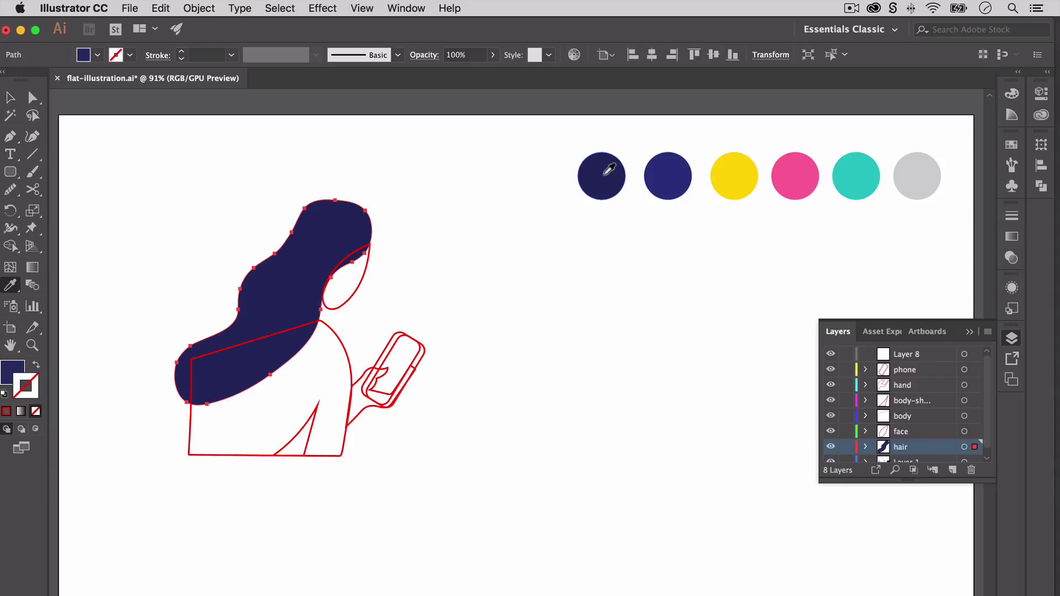
key("v")
left_click(357, 281)
key("i")
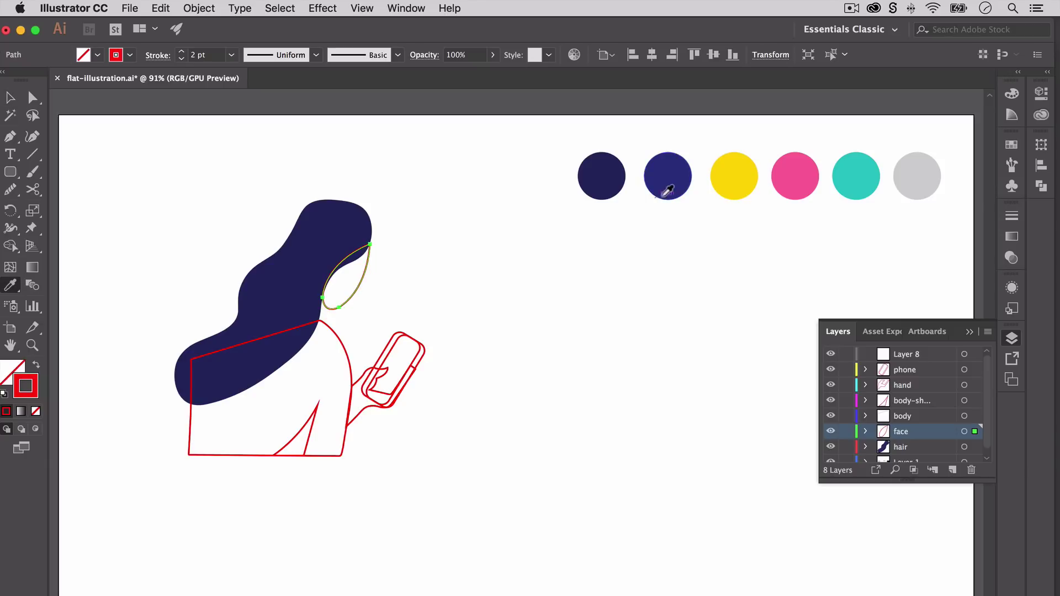
left_click(781, 175)
key("v")
Fill the body with brighter navy and the shadow triangle with dark navy.
left_click(346, 354)
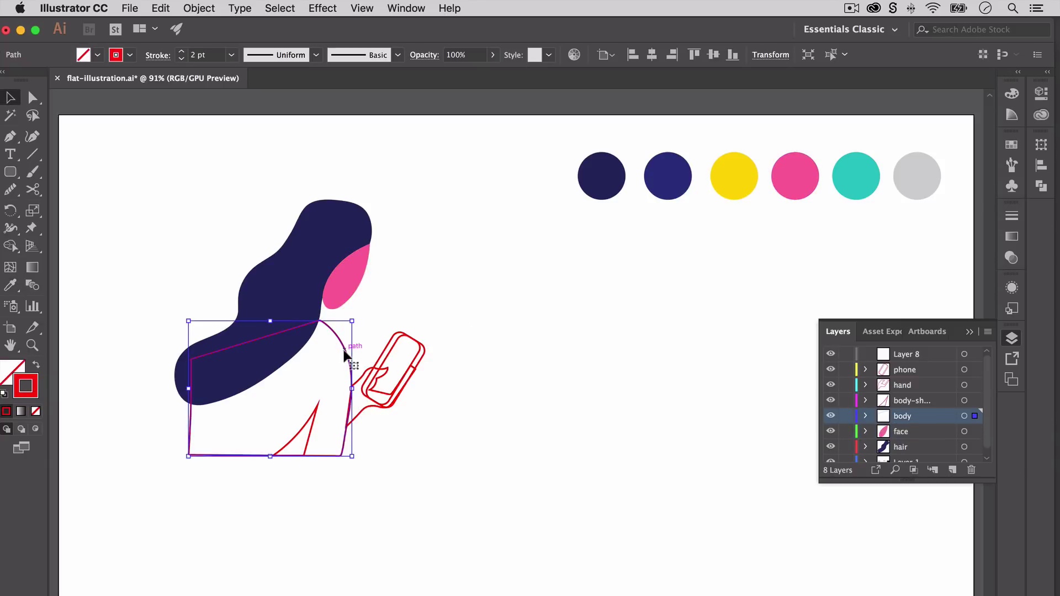
key("i")
left_click(670, 179)
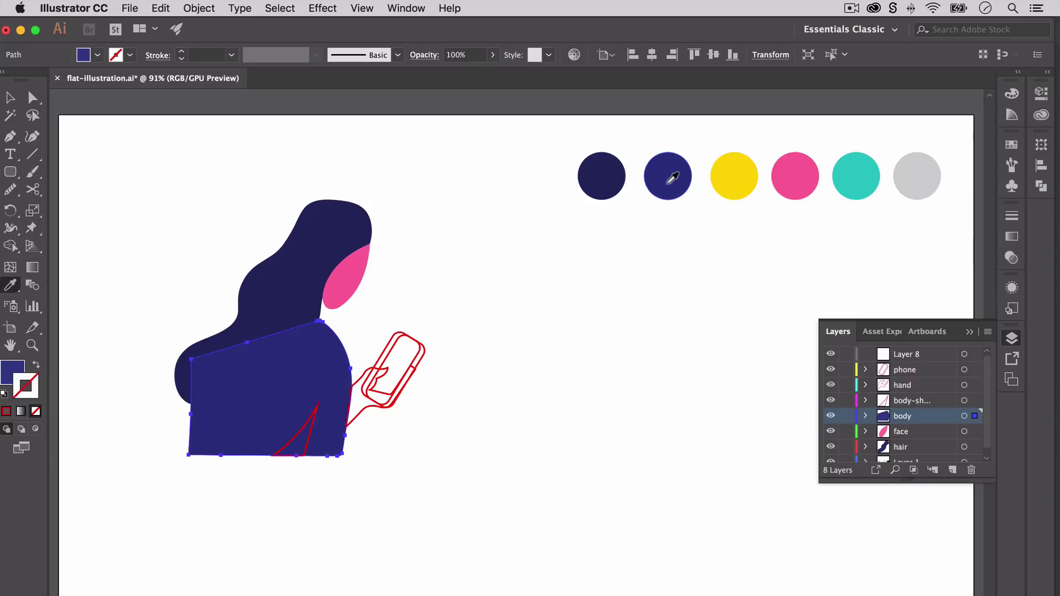
key("v")
left_click(308, 437)
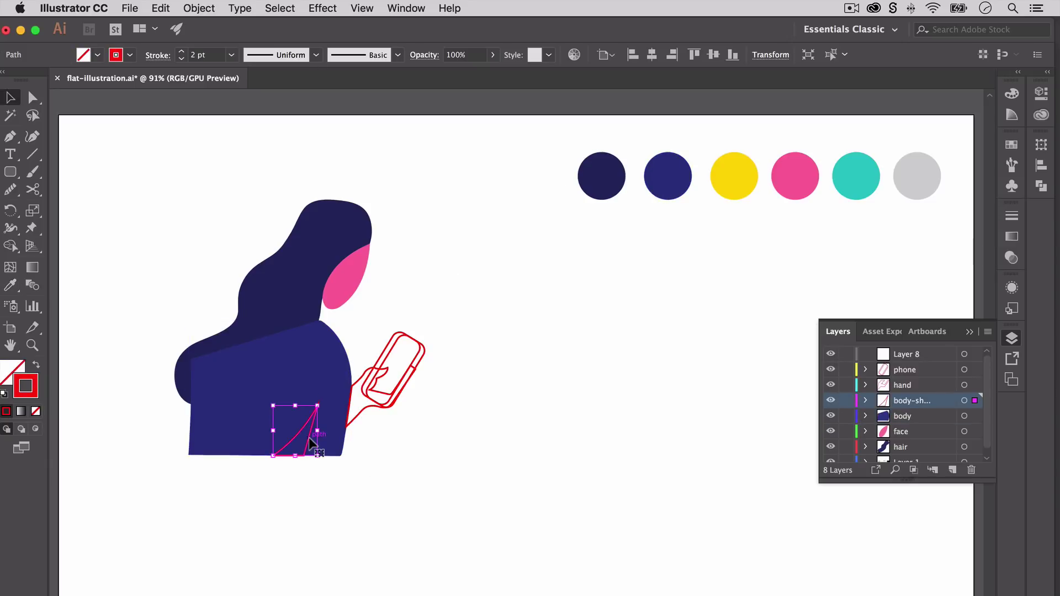
key("i")
left_click(615, 176)
left_click(539, 393)
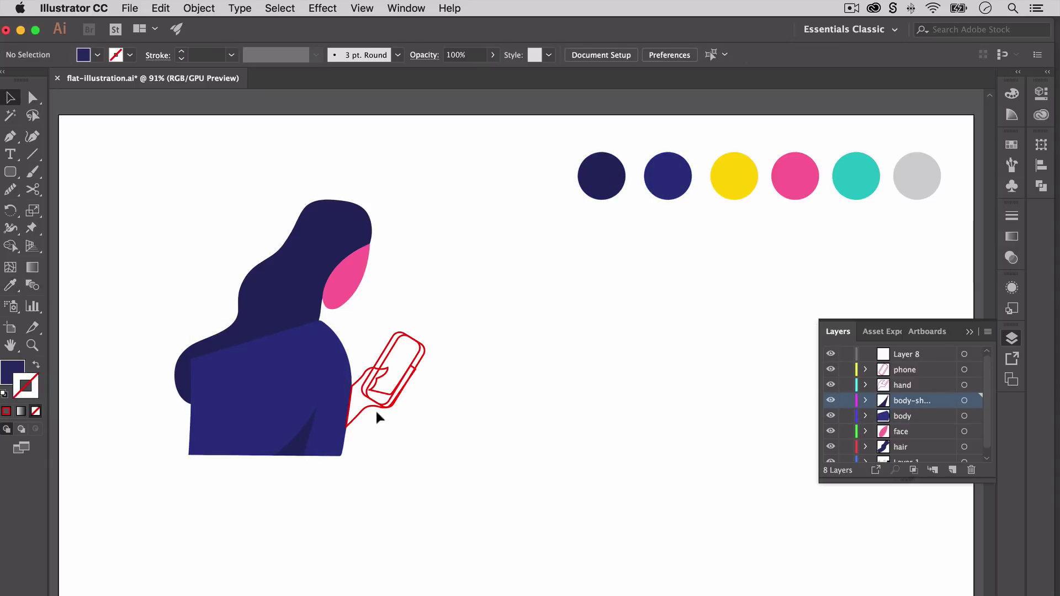
Fill the hand with pink and the phone rectangle with navy.
left_click(366, 403)
key("i")
left_click(813, 157)
key("v")
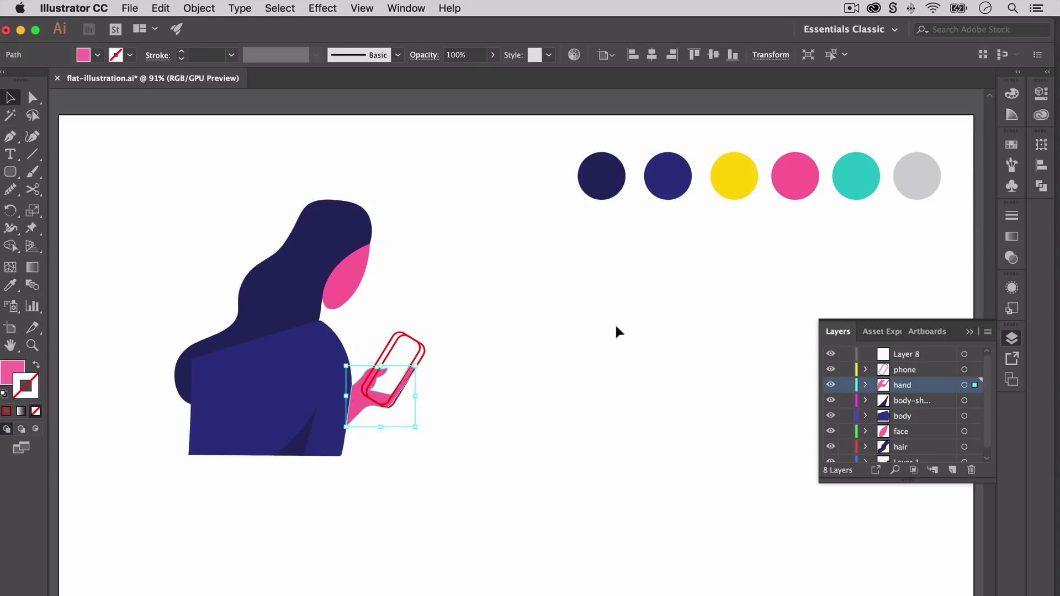
left_click(610, 332)
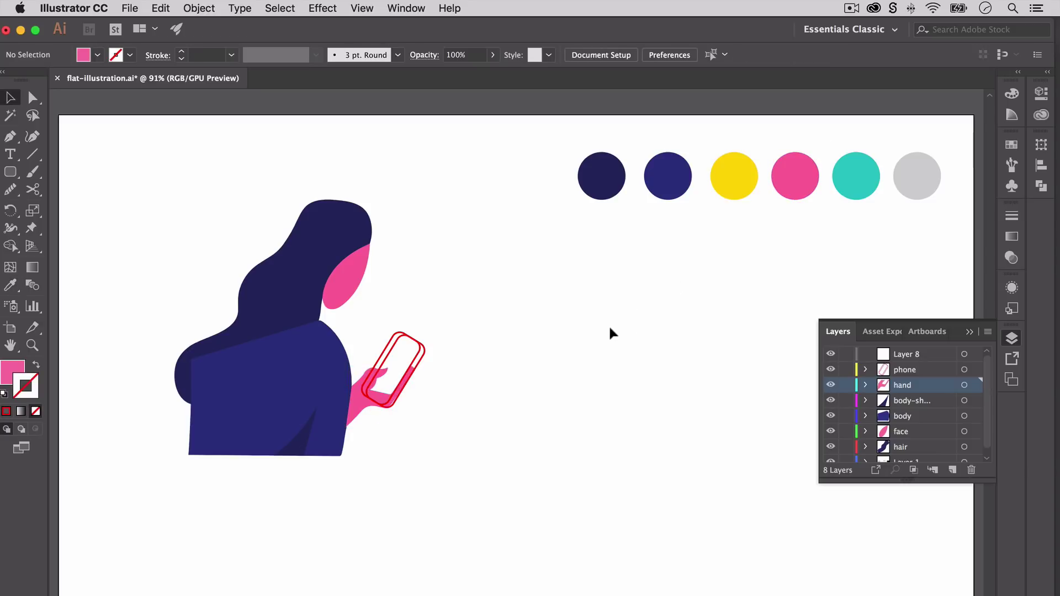
left_click(421, 354)
key("i")
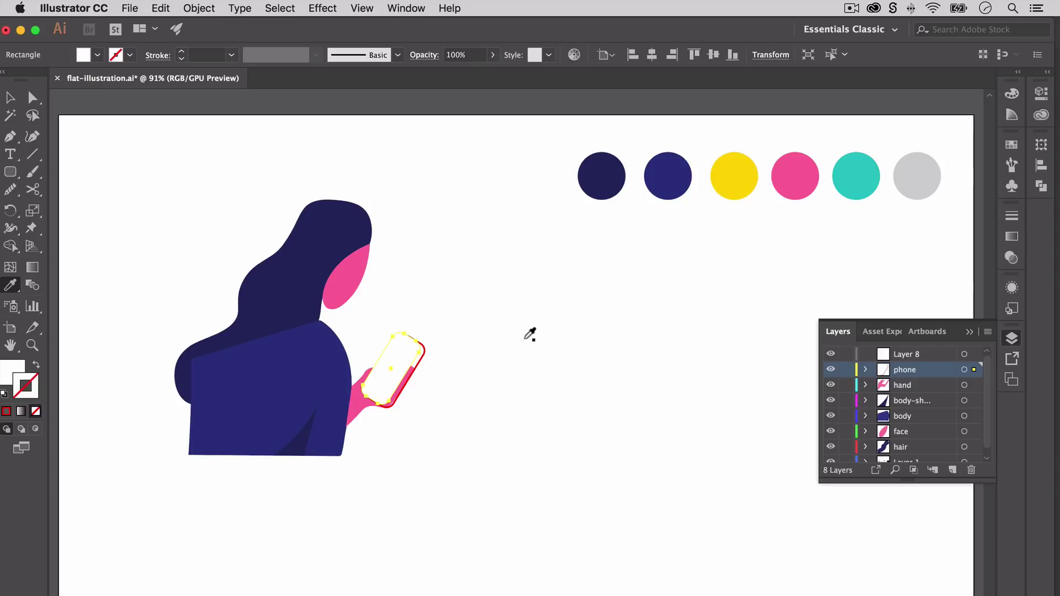
left_click(423, 354)
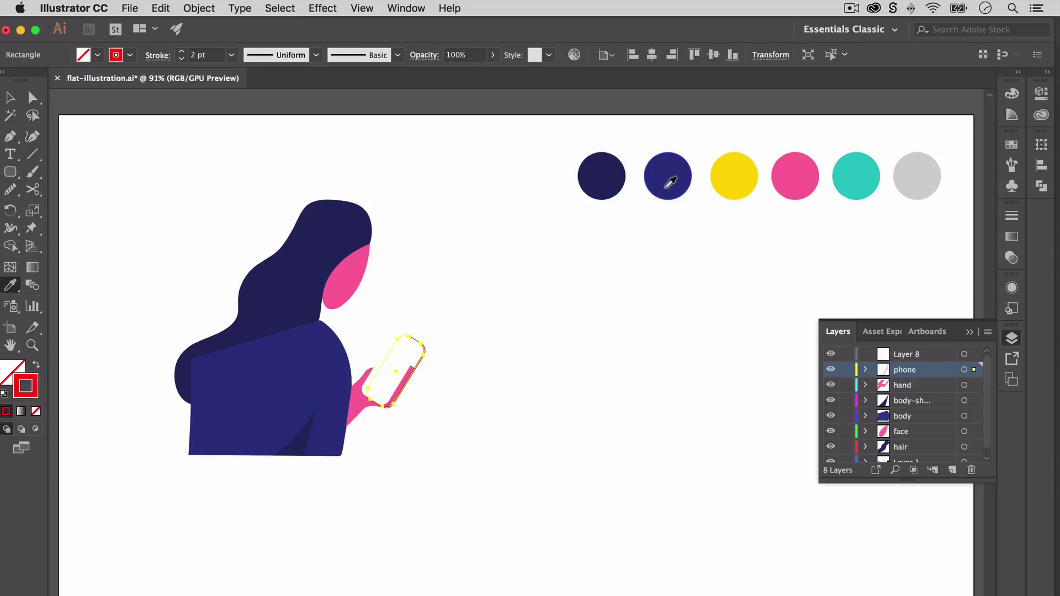
left_click(624, 172)
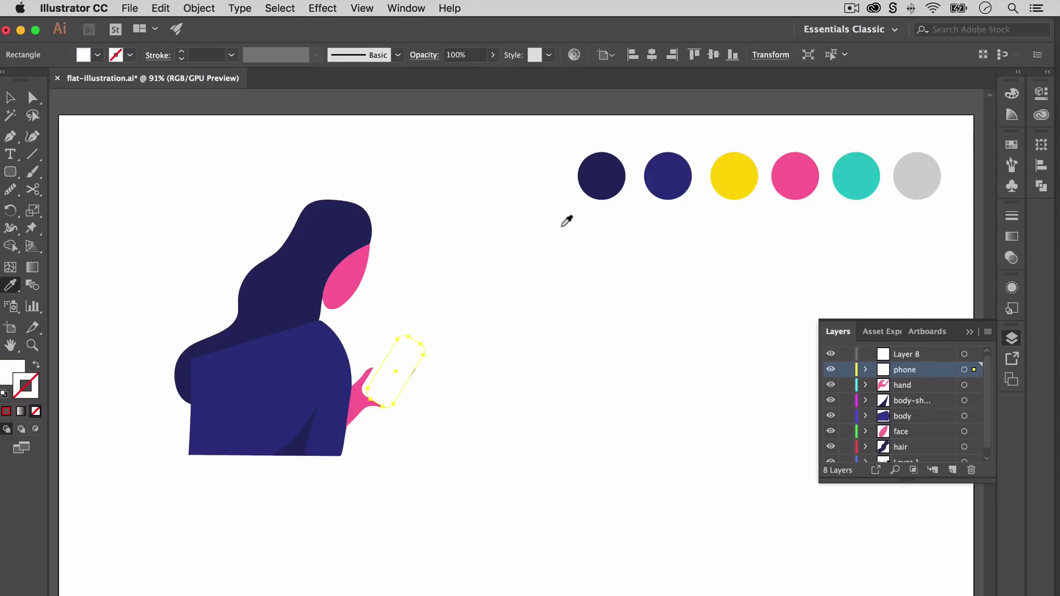
key("v")
left_click(570, 321)
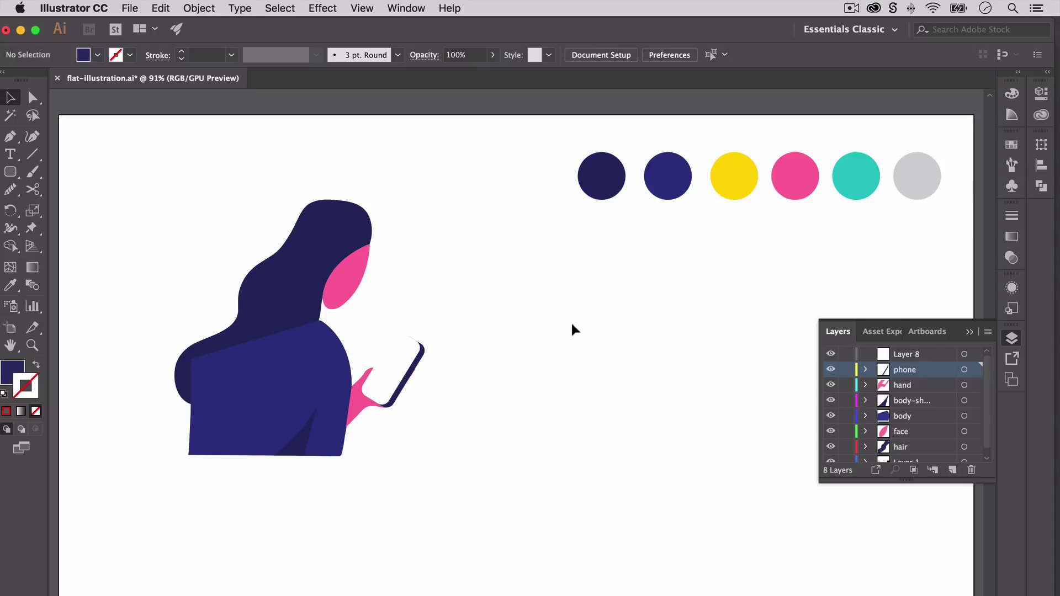
scroll(570, 321, "up", 3)
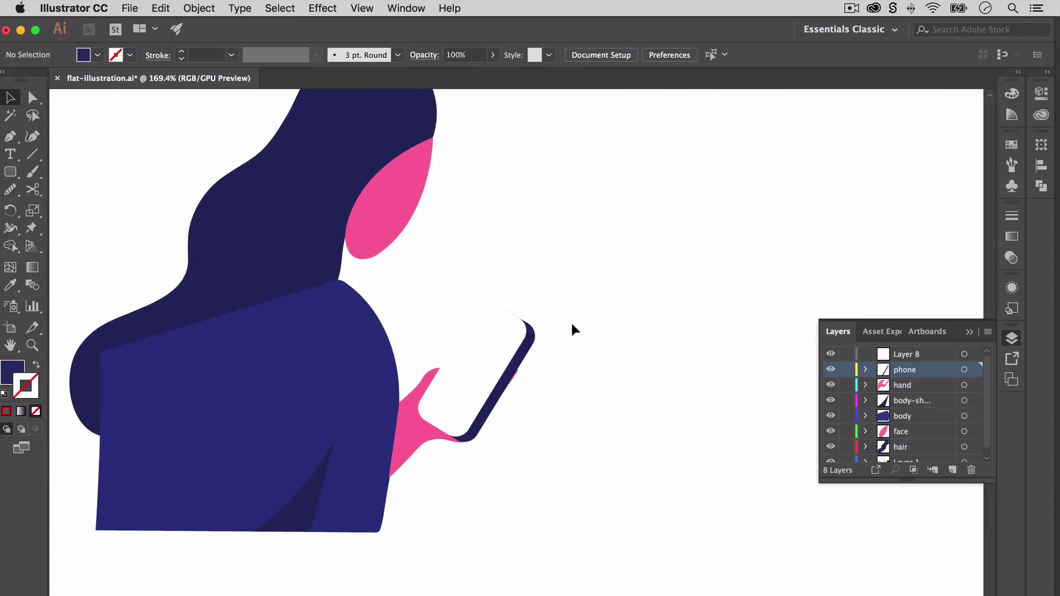
scroll(572, 325, "left", 3)
scroll(573, 325, "up", 2)
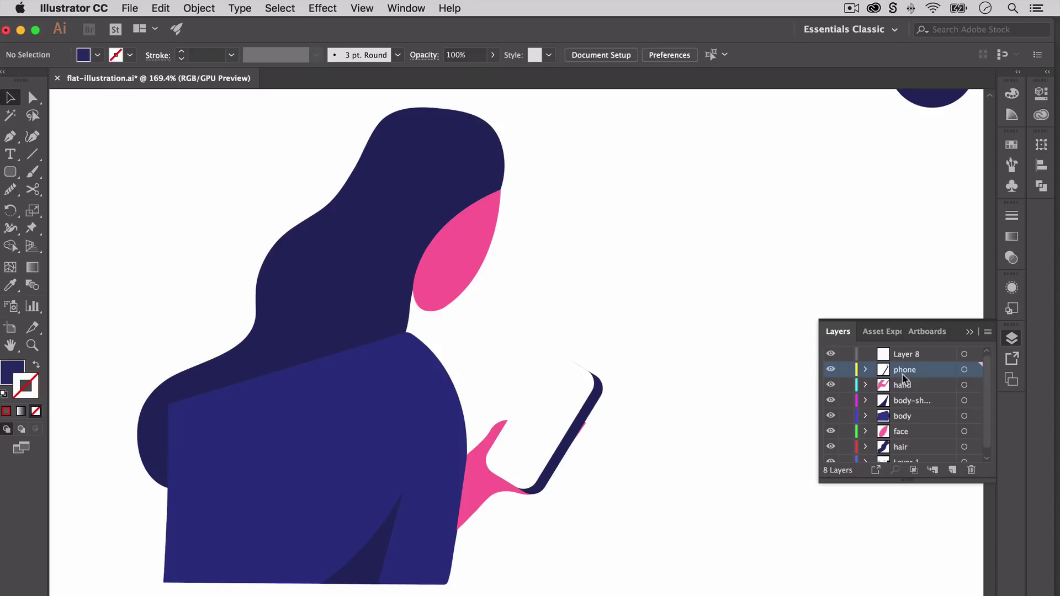
scroll(903, 445, "down", 1)
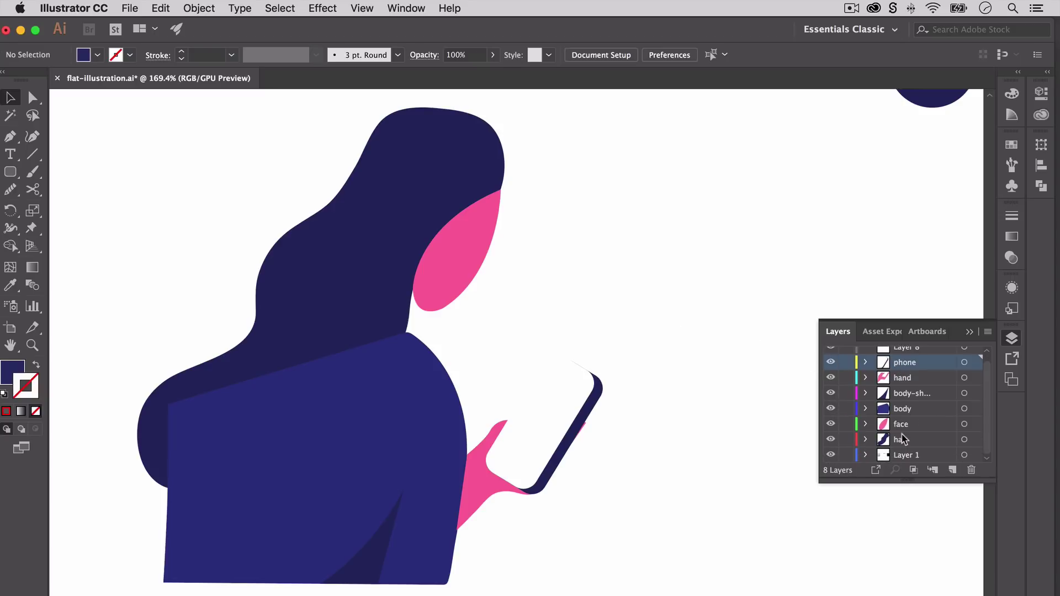
Move the body layer beneath hair and the hand layer above phone.
left_click_drag(905, 407, 903, 452)
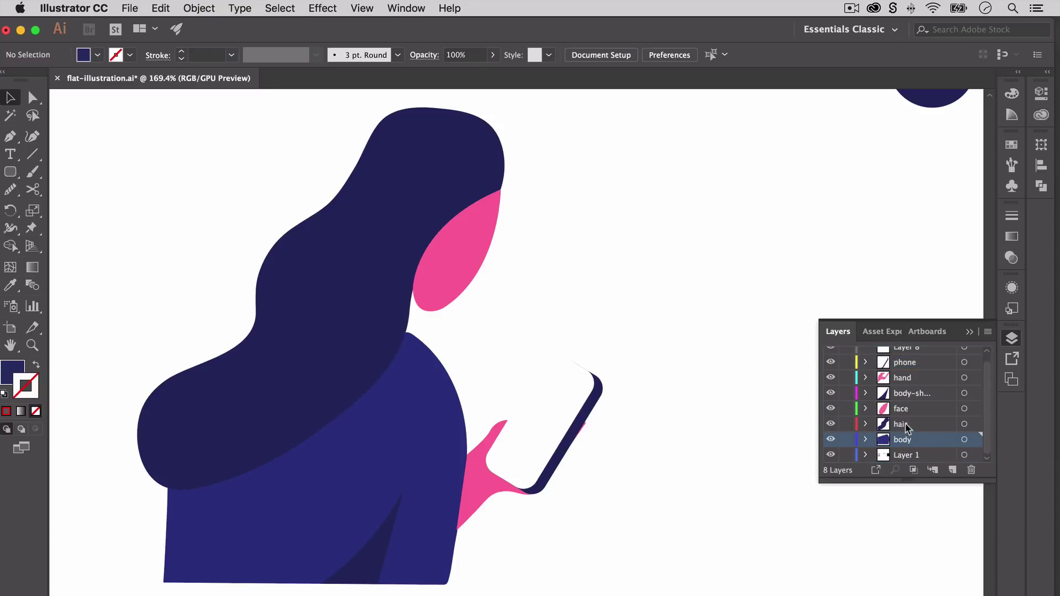
scroll(911, 383, "up", 1)
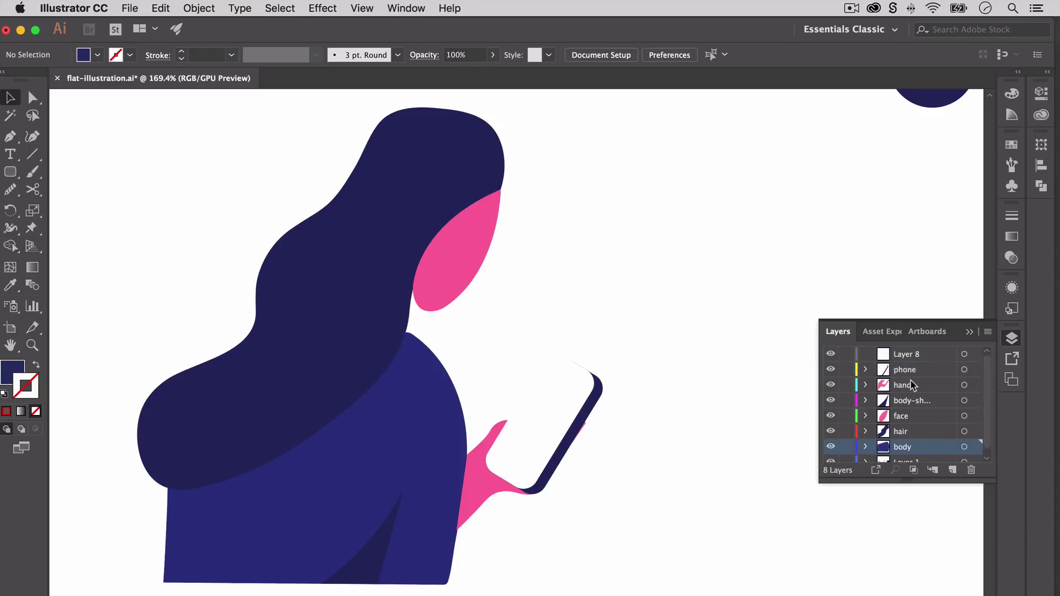
left_click_drag(912, 385, 907, 363)
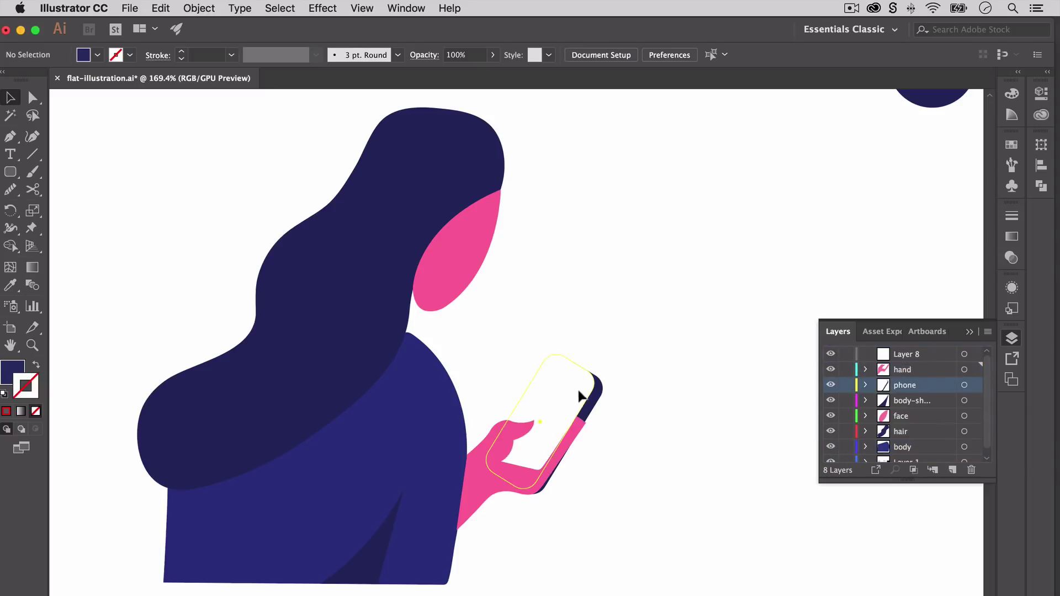
left_click(603, 397)
scroll(617, 384, "up", 5)
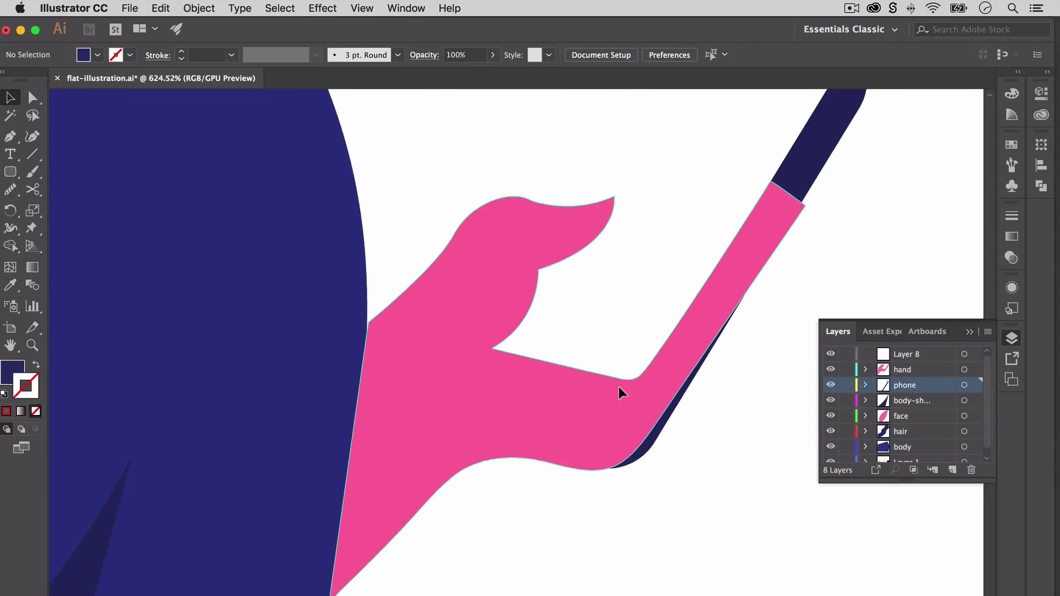
Move the phone up-right, widen the hand, and pull an arm anchor along the phone edge.
mouse_move(619, 387)
left_mouse_down()
mouse_move(698, 240)
mouse_move(643, 372)
mouse_move(713, 370)
left_mouse_up()
left_click(617, 399)
key("super+equal")
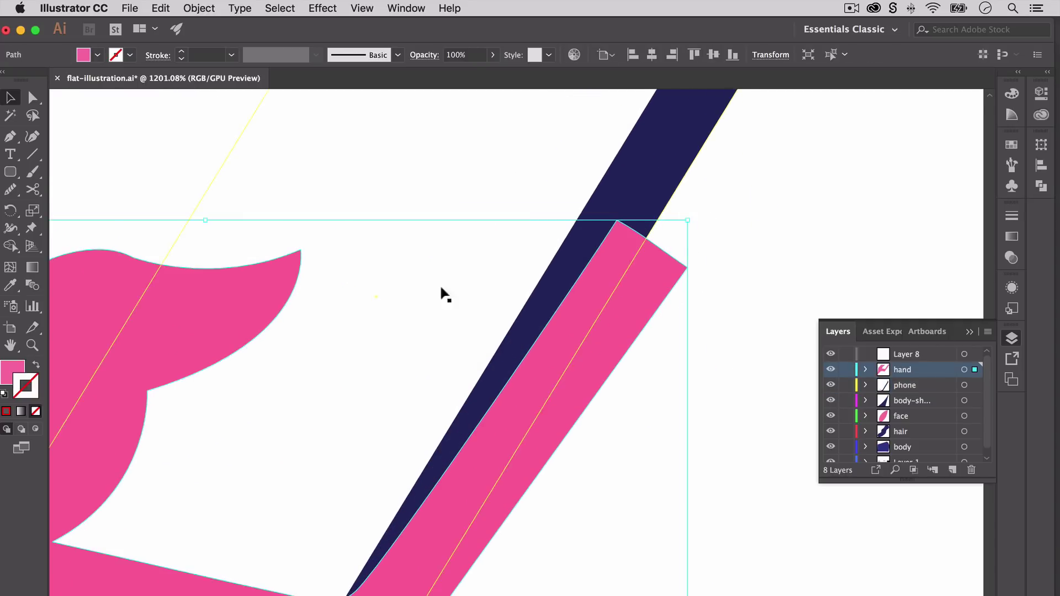
key("p")
left_click(615, 220)
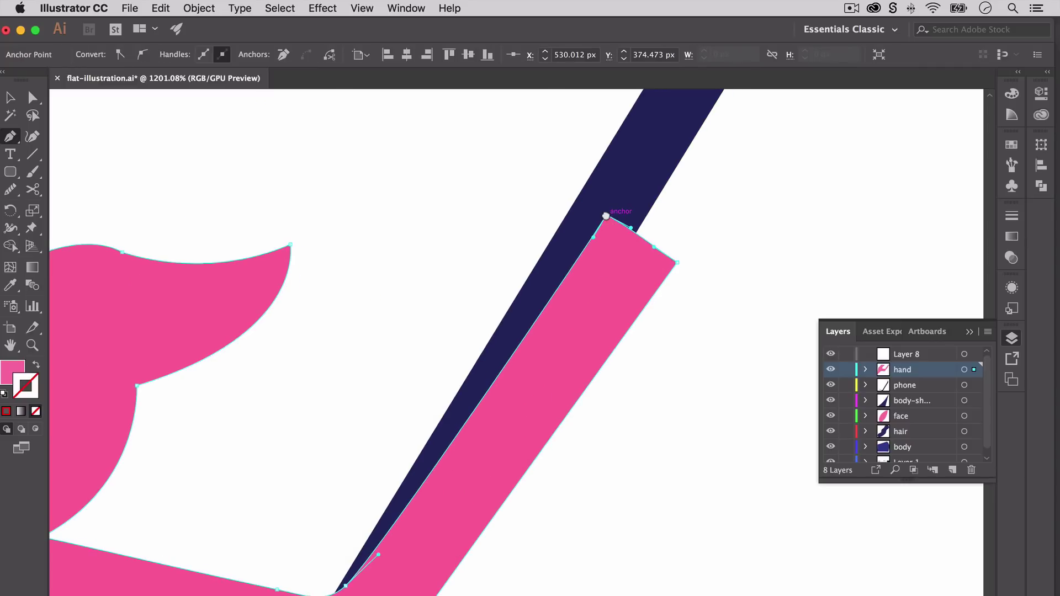
left_click_drag(611, 224, 601, 149)
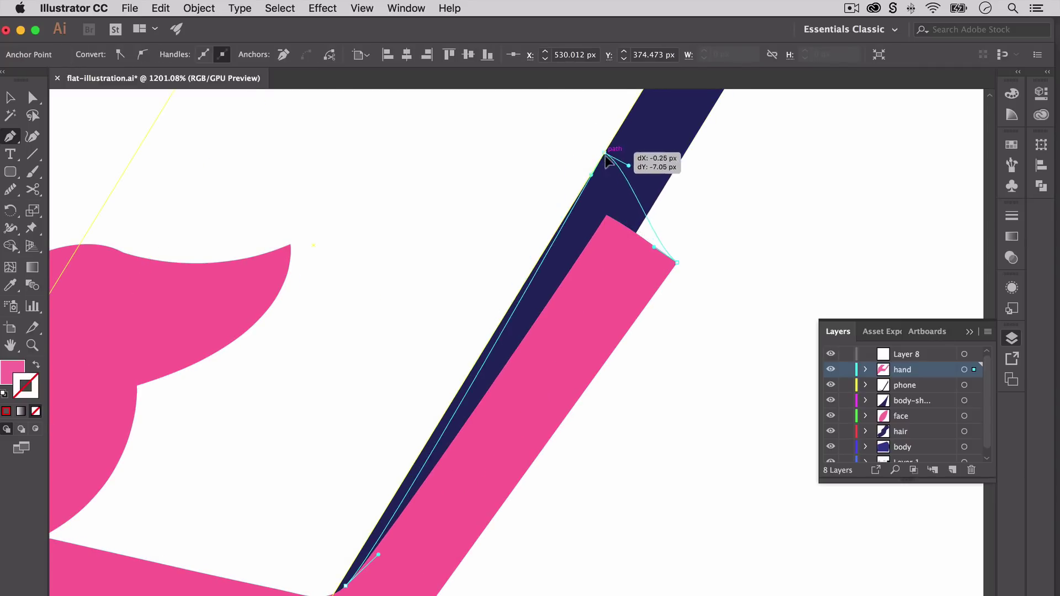
left_click_drag(602, 149, 634, 235)
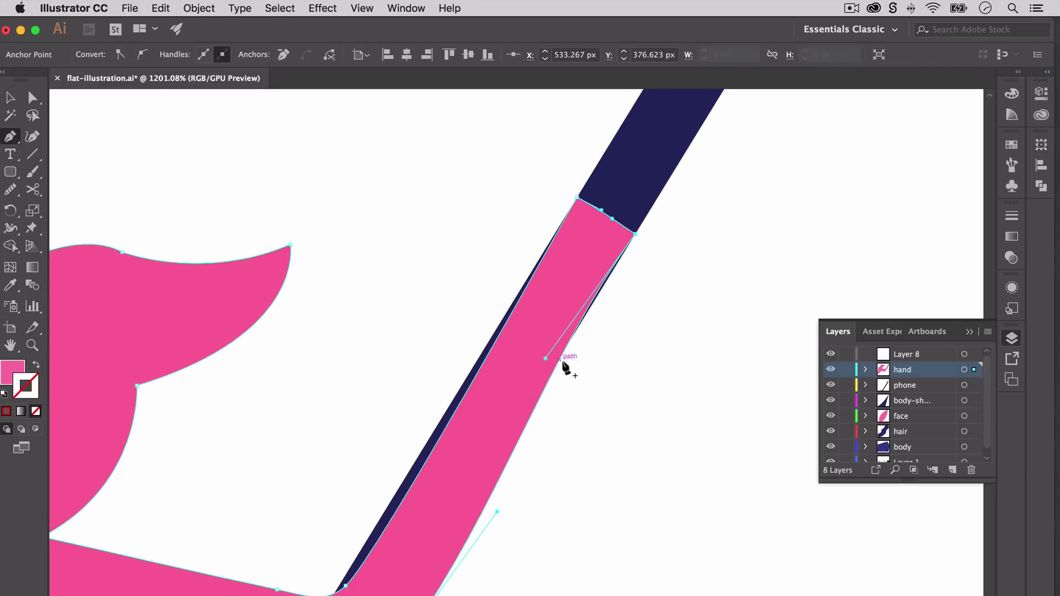
left_click(343, 587, "super")
Close the pink arm over the navy sliver and sharpen the curve at its bend.
left_click(346, 588)
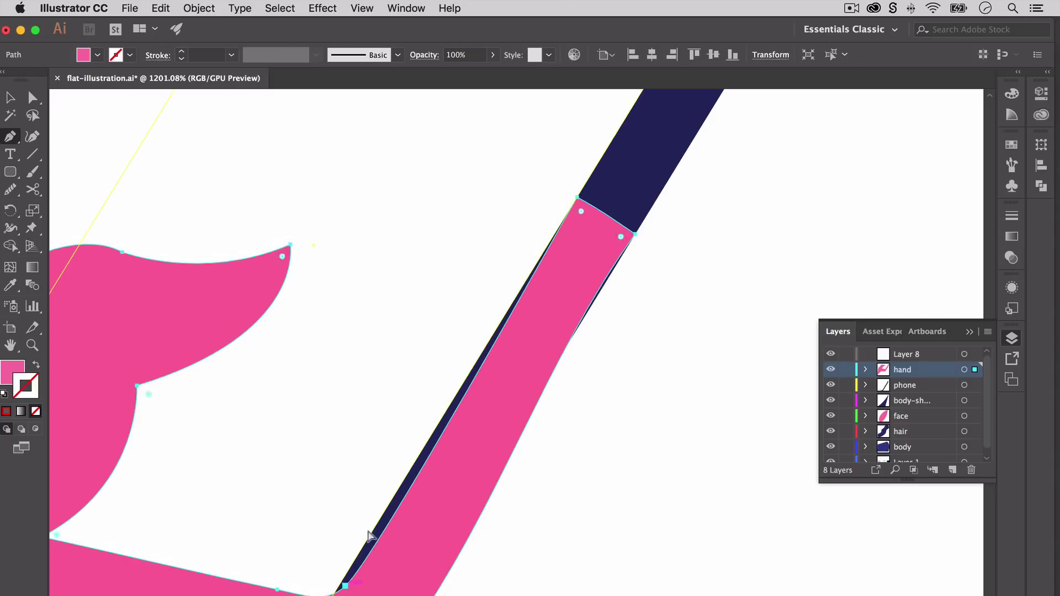
left_click_drag(635, 234, 644, 223)
scroll(403, 540, "down", 3)
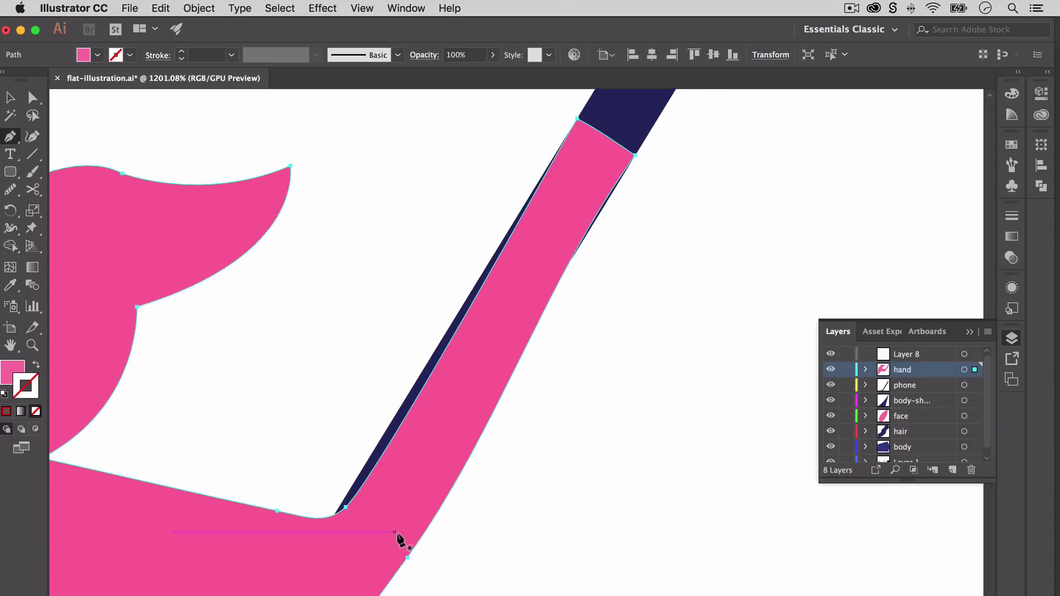
scroll(403, 522, "down", 2)
left_click(402, 517)
scroll(366, 576, "down", 2)
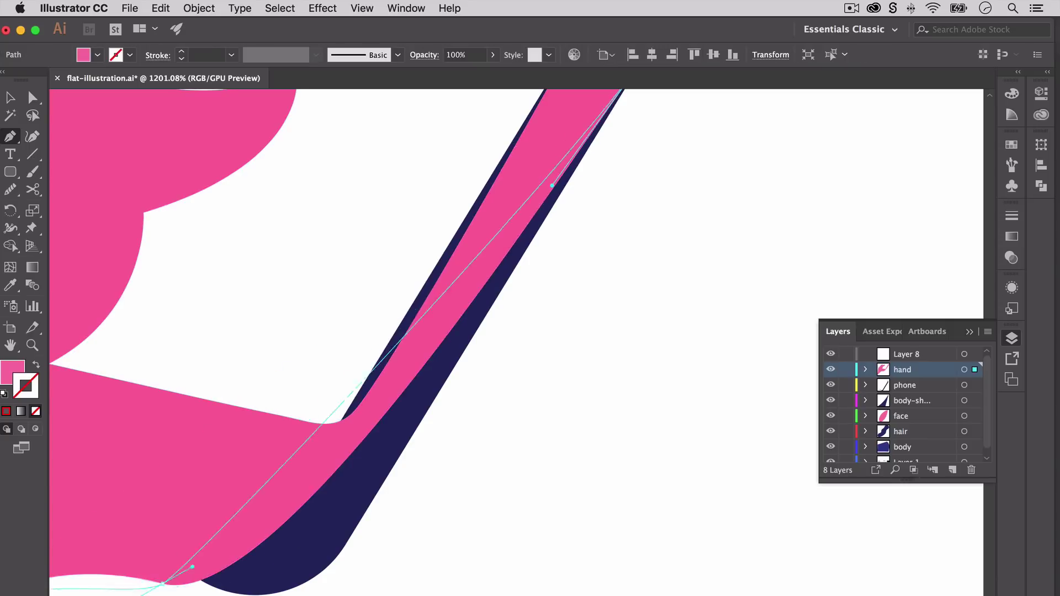
left_click(106, 303)
left_click(646, 365)
scroll(566, 330, "up", 3)
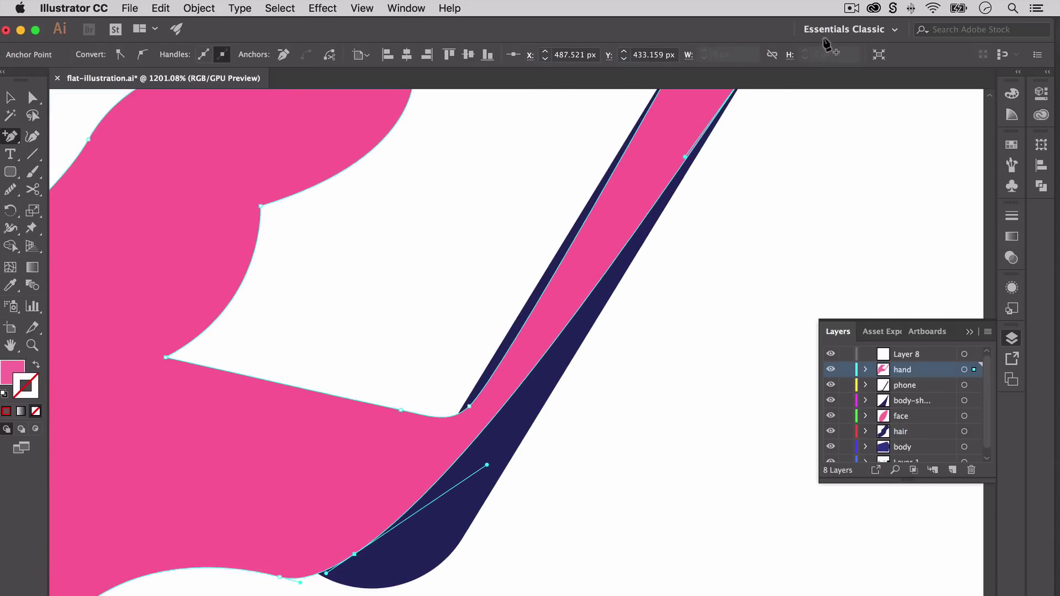
key("a")
scroll(566, 330, "left", 3)
mouse_move(565, 330)
left_mouse_down()
mouse_move(451, 496)
mouse_move(355, 490)
left_mouse_up()
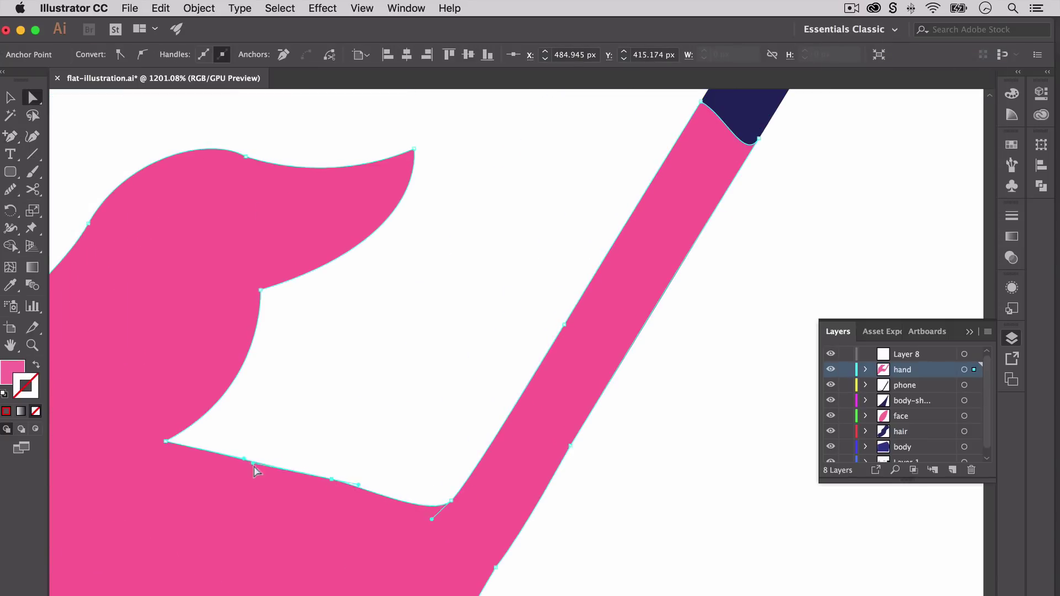
left_click(446, 502)
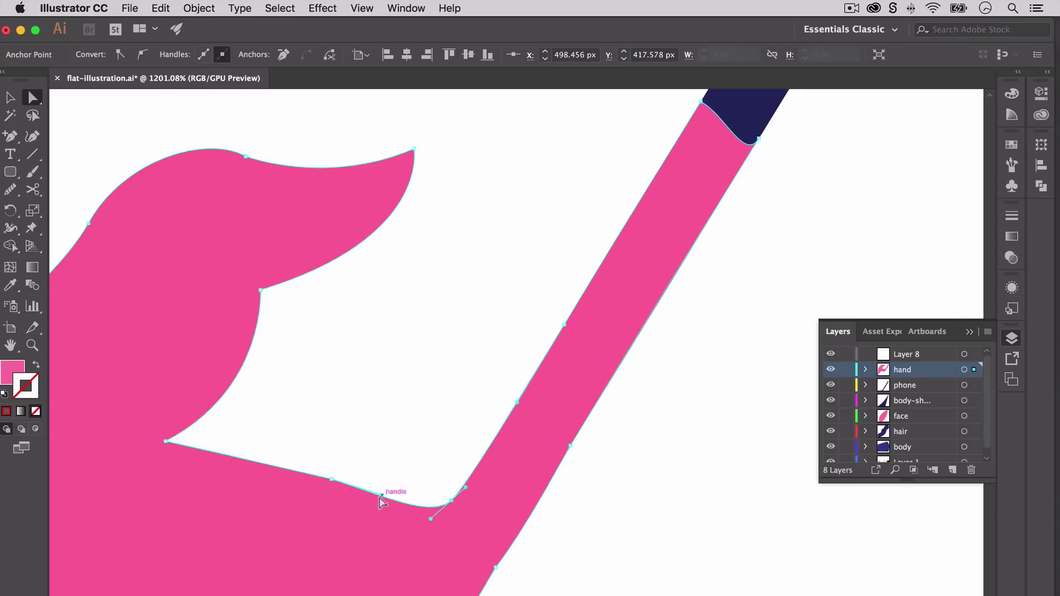
left_click_drag(379, 498, 417, 501)
Straighten the arm's rounded top edge and reshape its bottom curve.
left_click(592, 472)
scroll(591, 472, "up", 2)
left_click(513, 351)
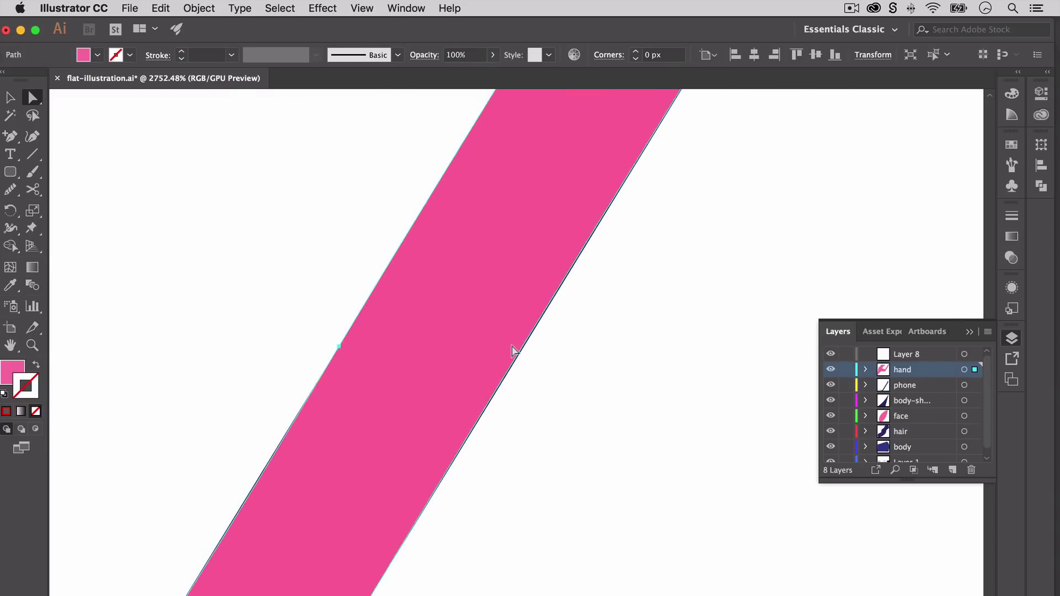
scroll(687, 171, "up", 3)
left_click_drag(626, 142, 669, 178)
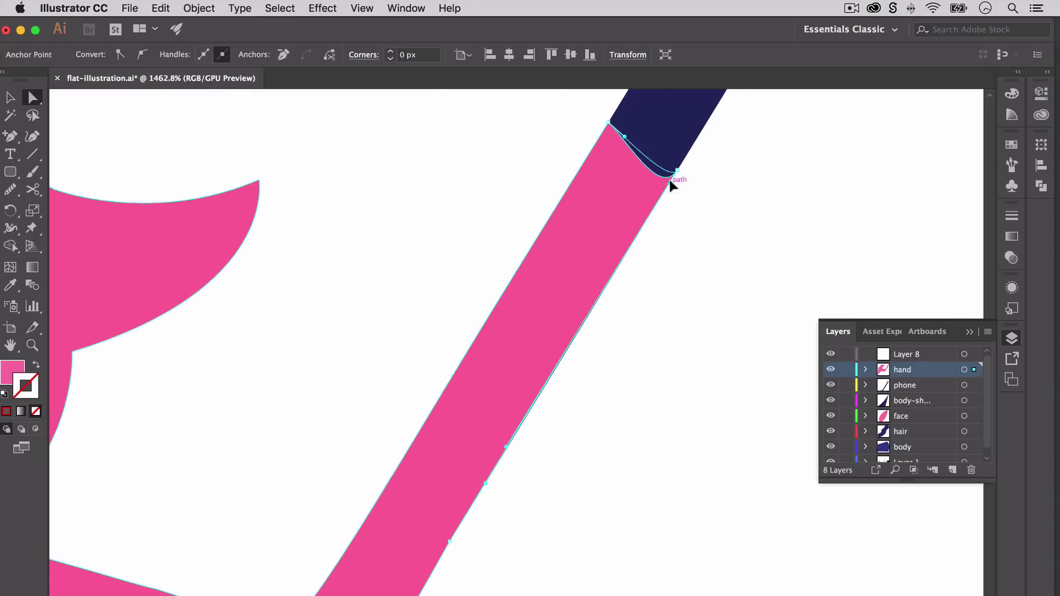
left_click(534, 429)
scroll(639, 372, "down", 2)
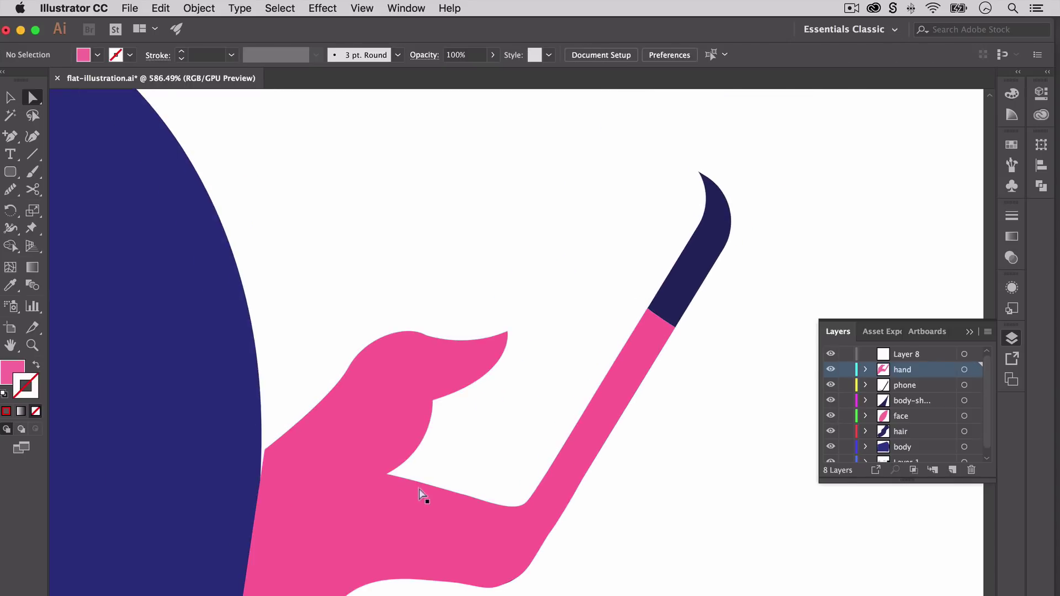
scroll(422, 492, "up", 3)
scroll(670, 381, "down", 2)
scroll(729, 489, "up", 3)
left_click(634, 461)
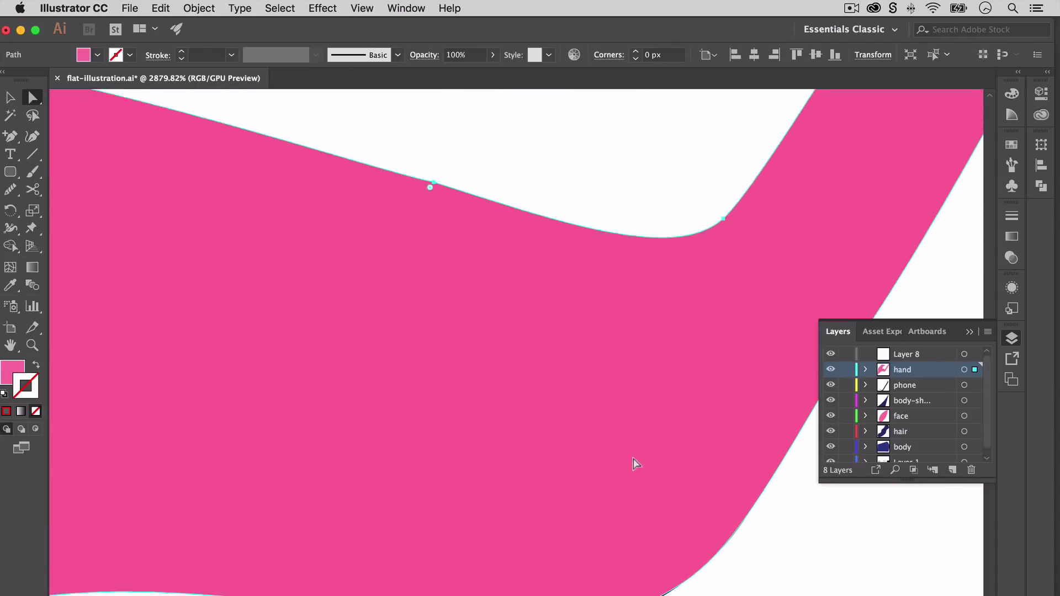
left_click_drag(634, 575, 539, 587)
scroll(539, 586, "down", 2)
scroll(718, 572, "up", 2)
Move the hand and phone layers below the body in the Layers panel.
key("v")
left_click(964, 369)
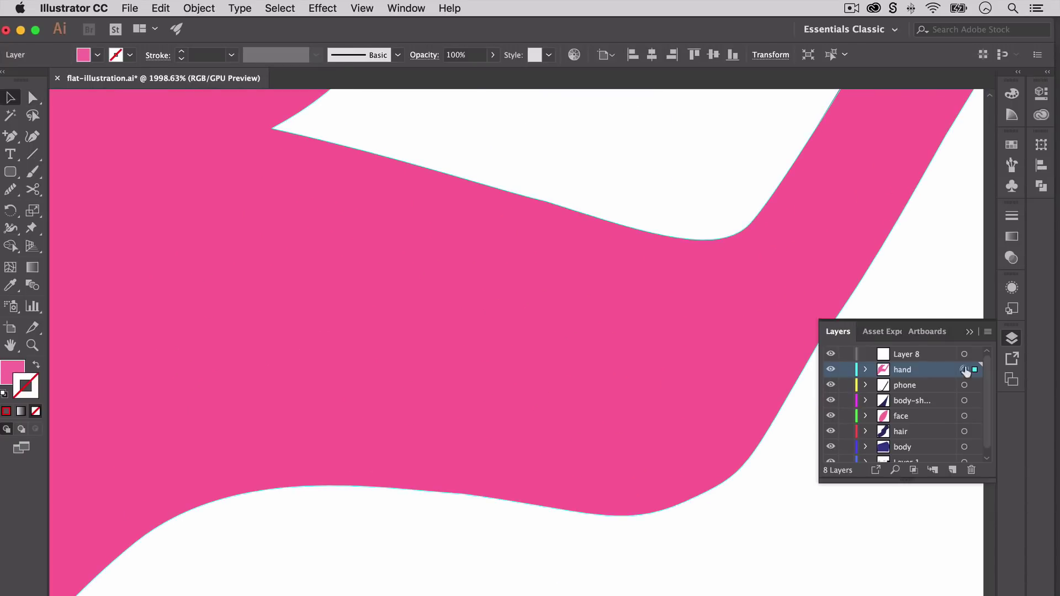
scroll(766, 433, "down", 2)
scroll(571, 392, "up", 2)
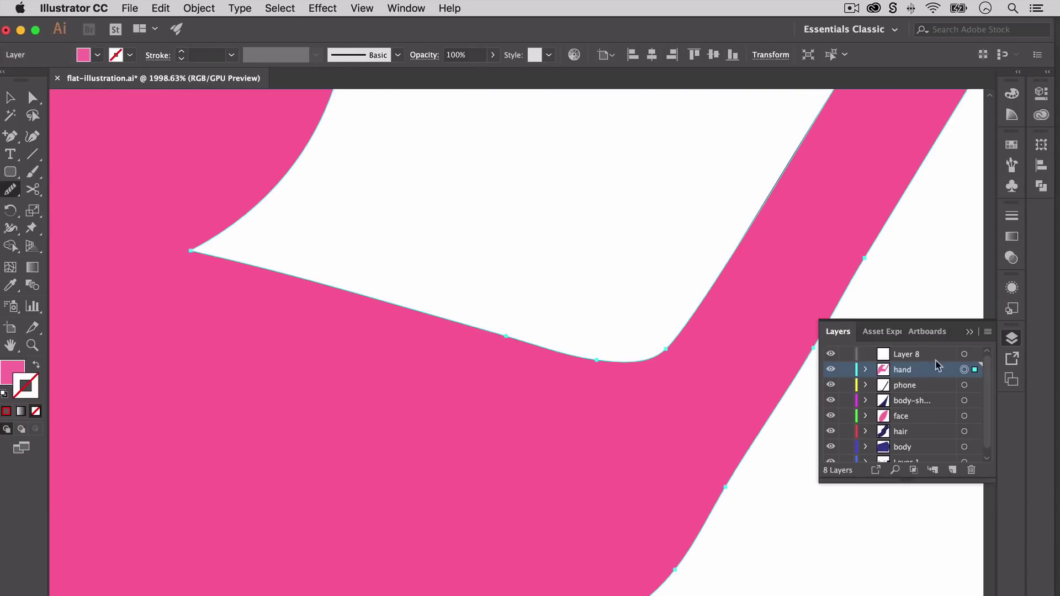
left_click(445, 284)
scroll(445, 285, "down", 2)
left_click_drag(902, 369, 905, 451)
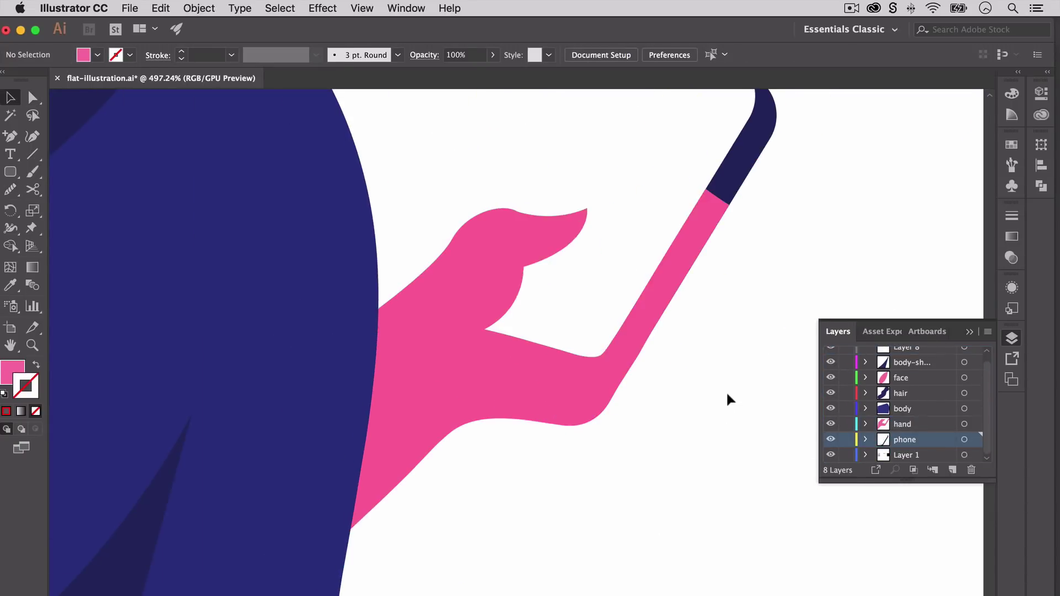
scroll(728, 398, "down", 2)
Nudge the pink face left and move its layer below the hair.
left_click(553, 224)
key("Left")
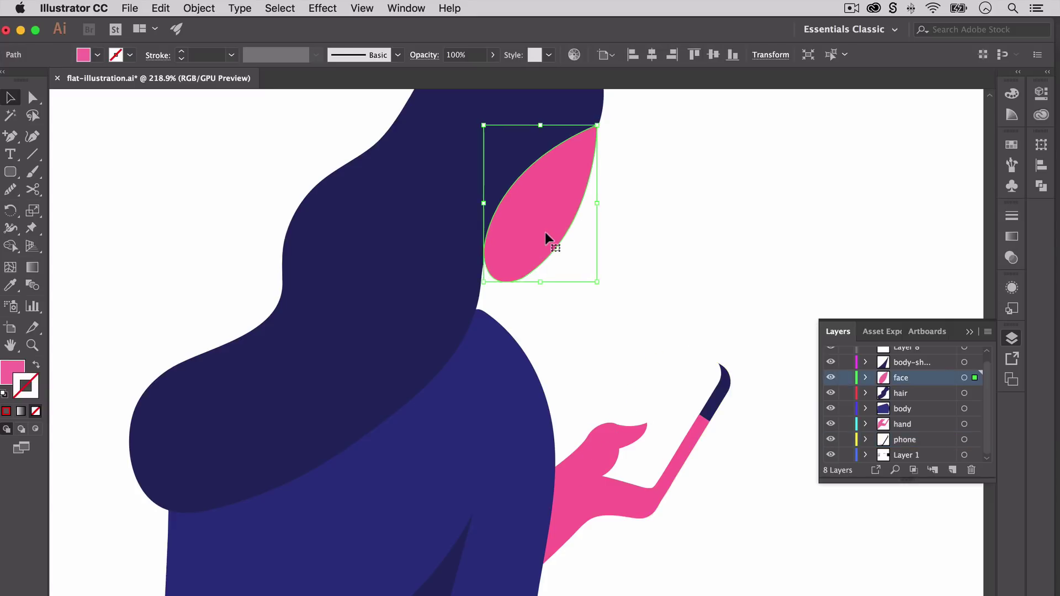
key("Left")
key("super+shift+a")
left_click_drag(917, 383, 908, 407)
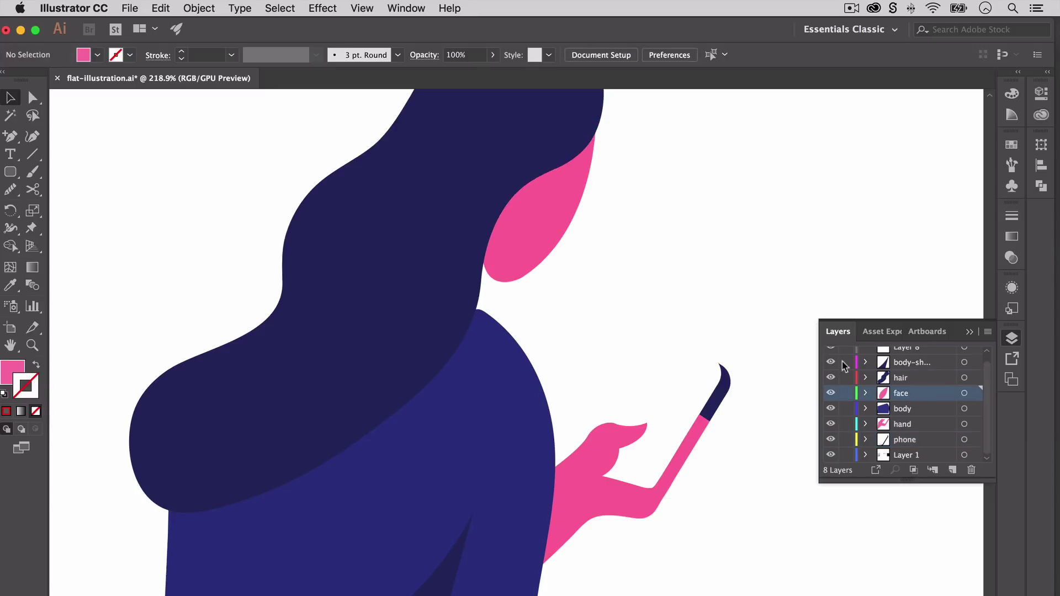
left_click(516, 239)
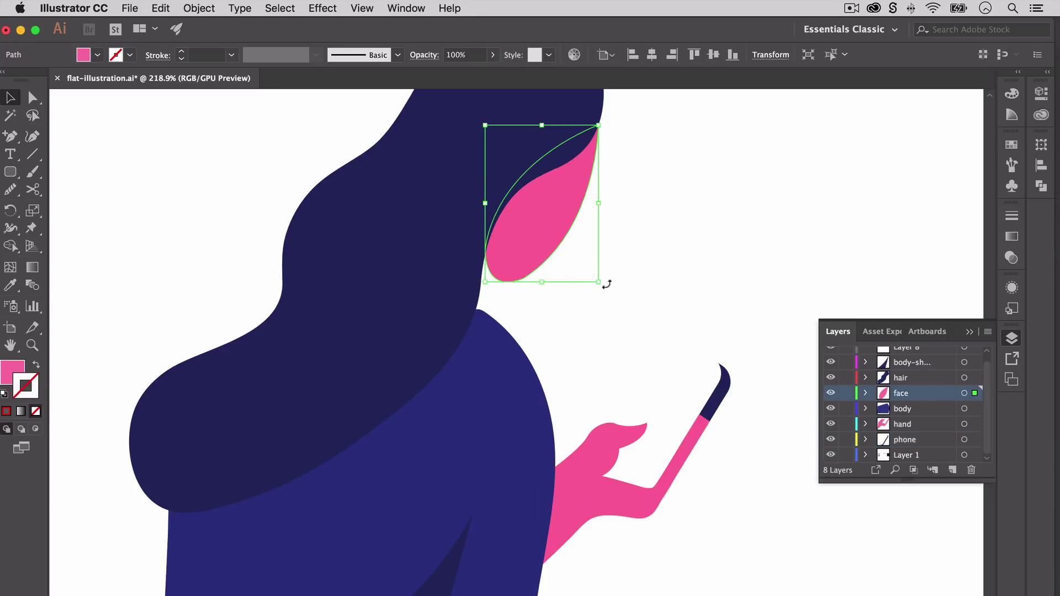
left_click(632, 272)
key("super+z")
left_click(666, 206)
scroll(665, 206, "up", 3)
scroll(626, 335, "up", 1)
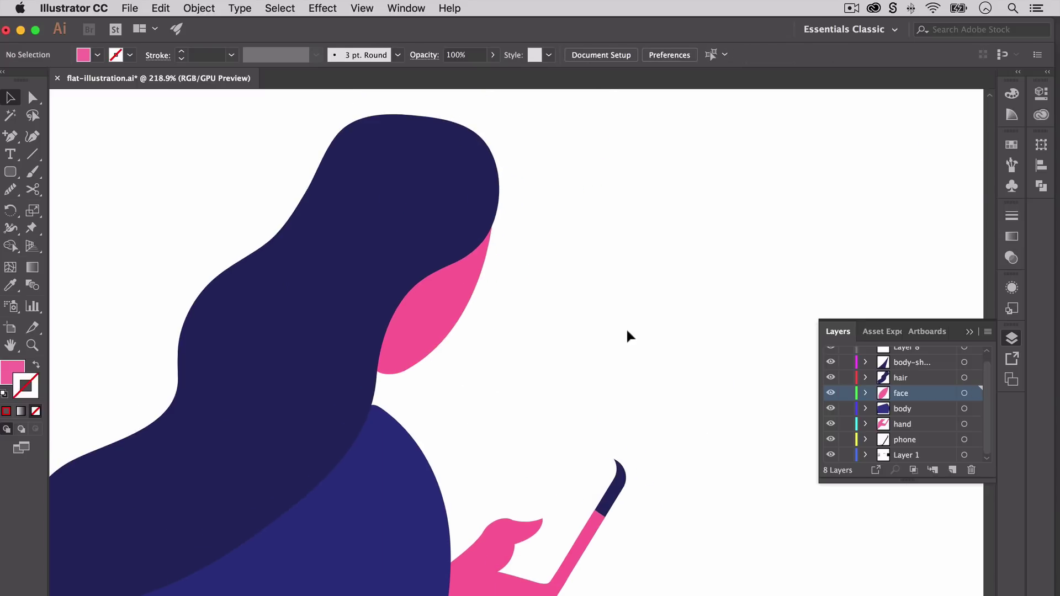
scroll(627, 336, "down", 3)
scroll(338, 508, "up", 5)
Straighten the navy body's left edge by adjusting an anchor handle.
left_click(491, 343)
scroll(359, 235, "up", 3)
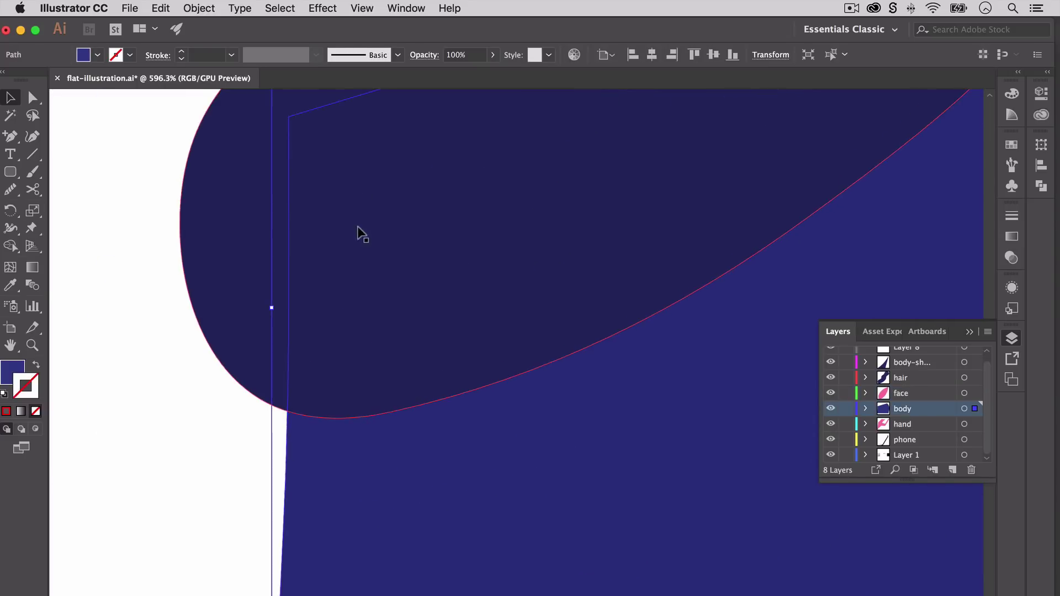
key("a")
scroll(362, 234, "up", 2)
scroll(362, 234, "left", 3)
left_click(379, 170)
scroll(347, 405, "down", 3)
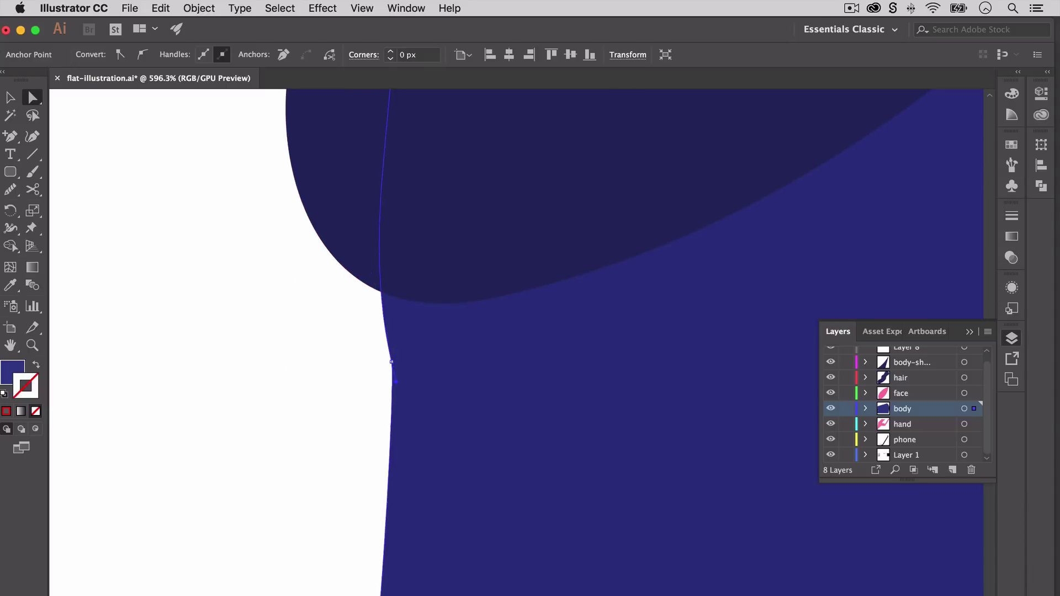
key("p")
left_click_drag(390, 362, 394, 368)
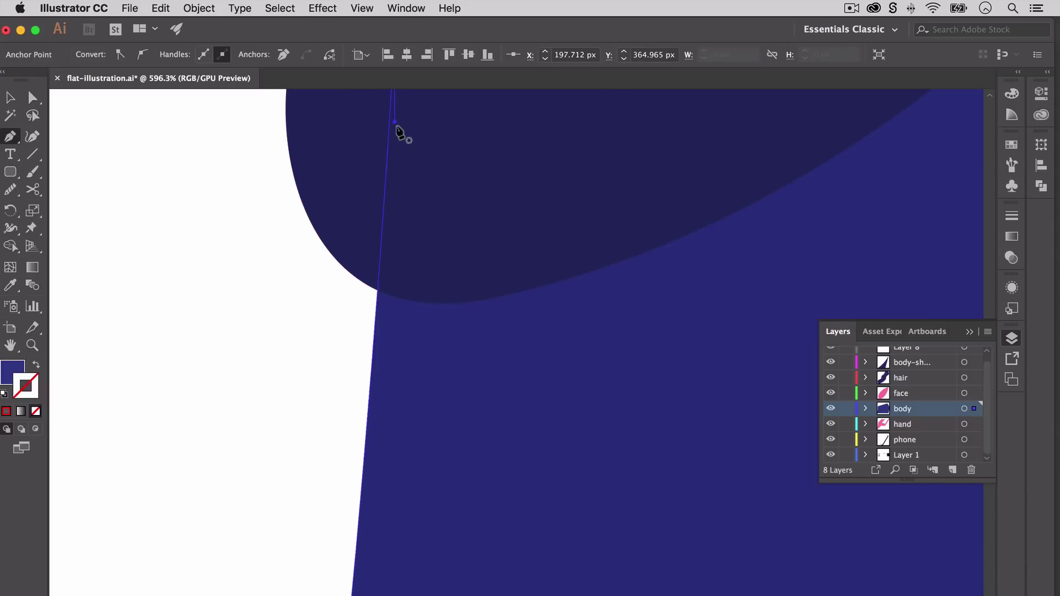
key("v")
double_click(386, 381)
key("Escape")
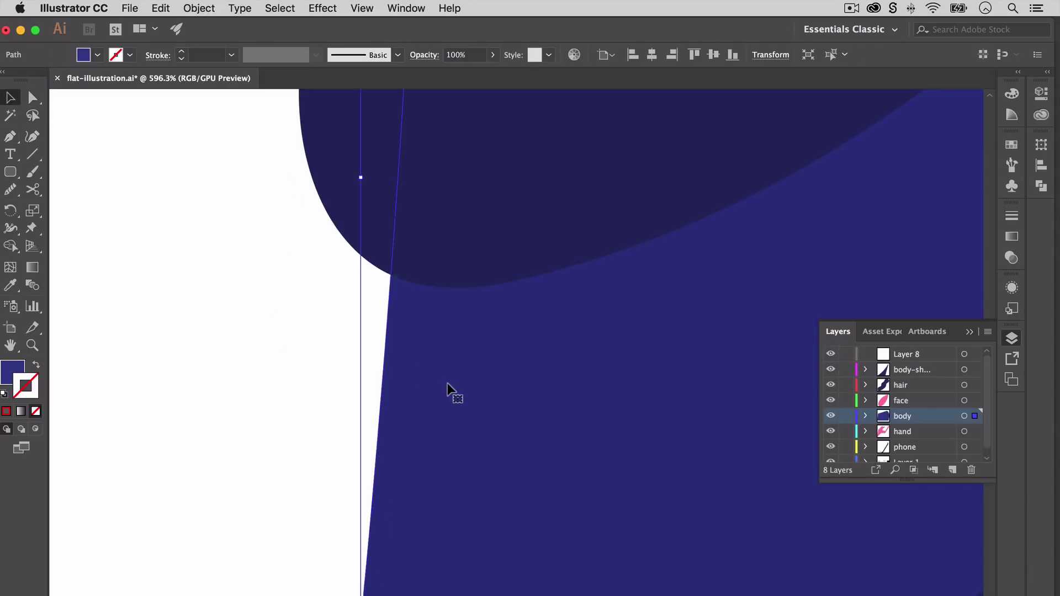
scroll(326, 448, "down", 5)
scroll(332, 514, "up", 5)
scroll(323, 505, "up", 3)
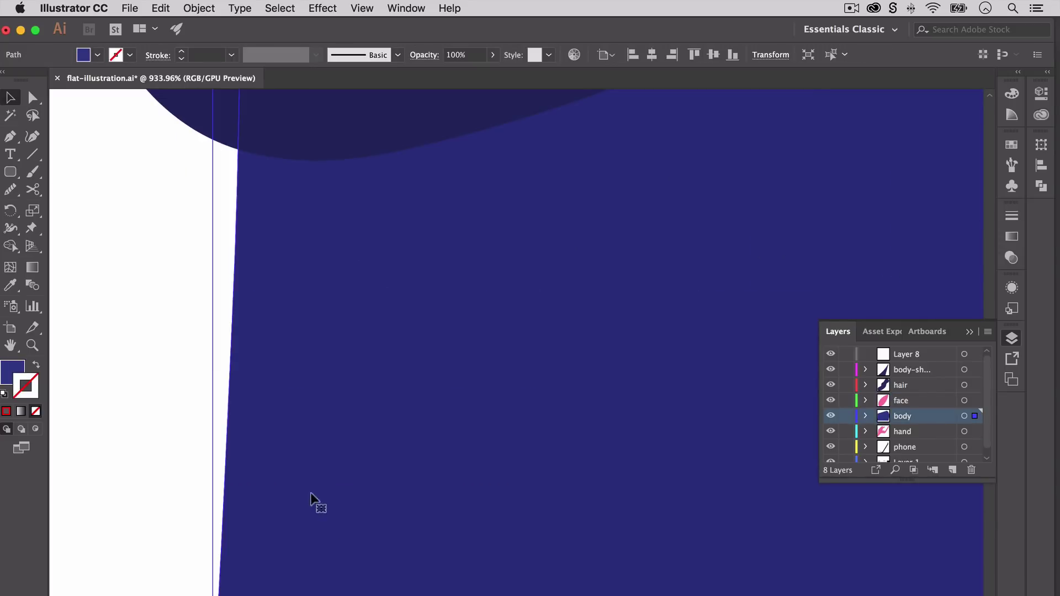
Move the body's left-edge and top-left anchors to push the left side outward.
key("a")
left_click_drag(235, 256, 213, 379)
scroll(214, 402, "down", 3)
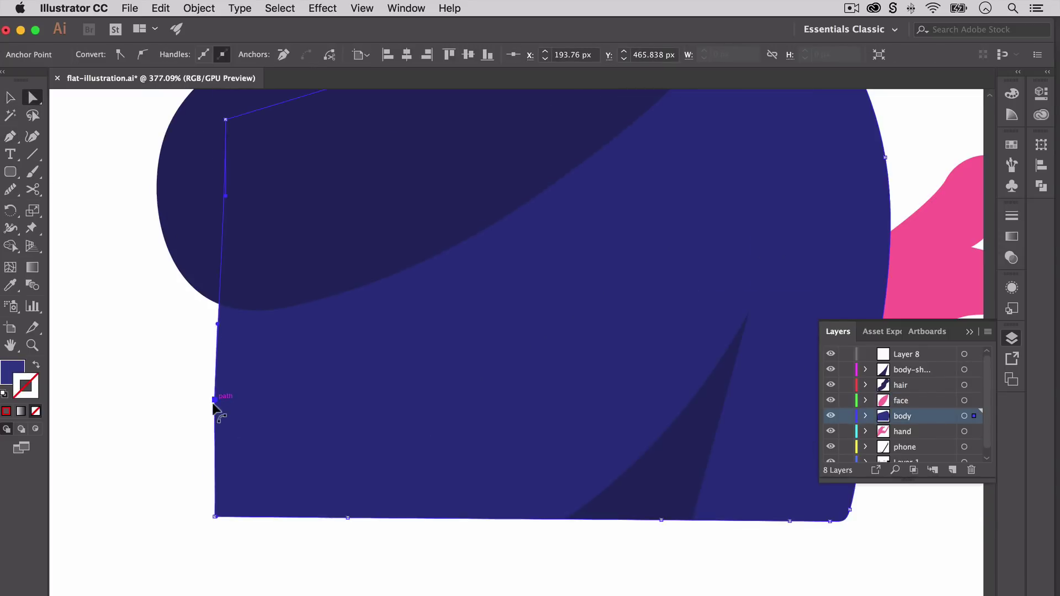
left_click_drag(228, 123, 242, 131)
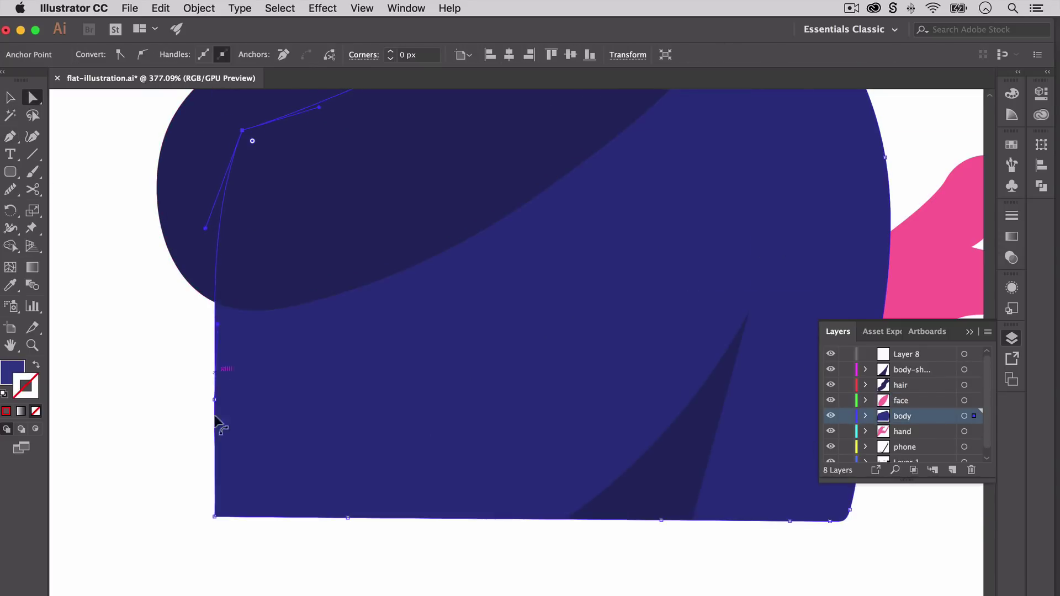
left_click_drag(214, 399, 196, 397)
scroll(161, 395, "down", 5)
Deselect the body and nudge the hair shape slightly.
left_click(162, 395)
scroll(161, 395, "up", 3)
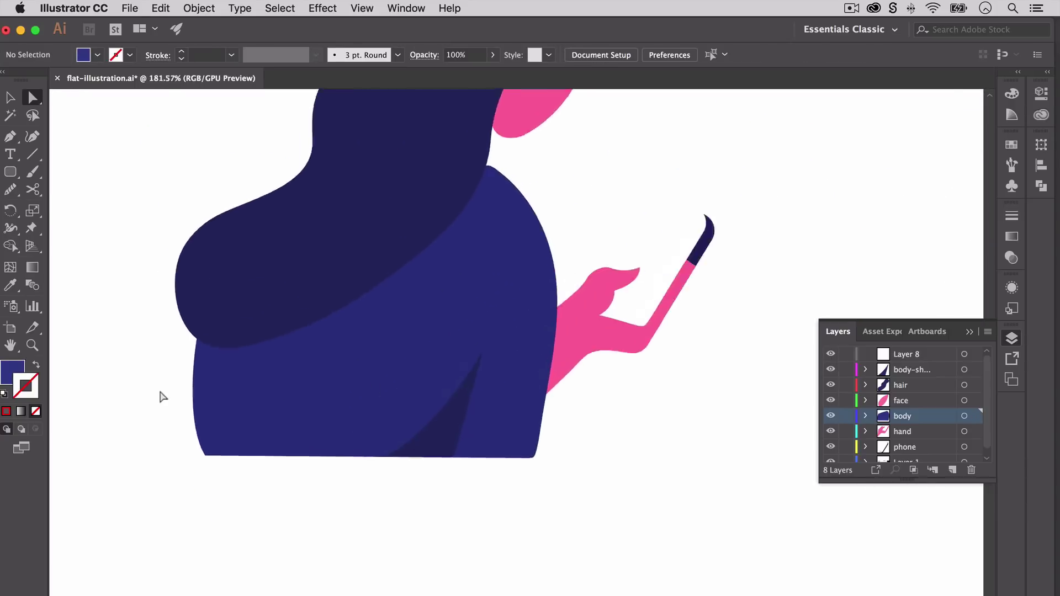
scroll(125, 375, "up", 2)
scroll(125, 375, "down", 5)
key("v")
left_click(277, 303)
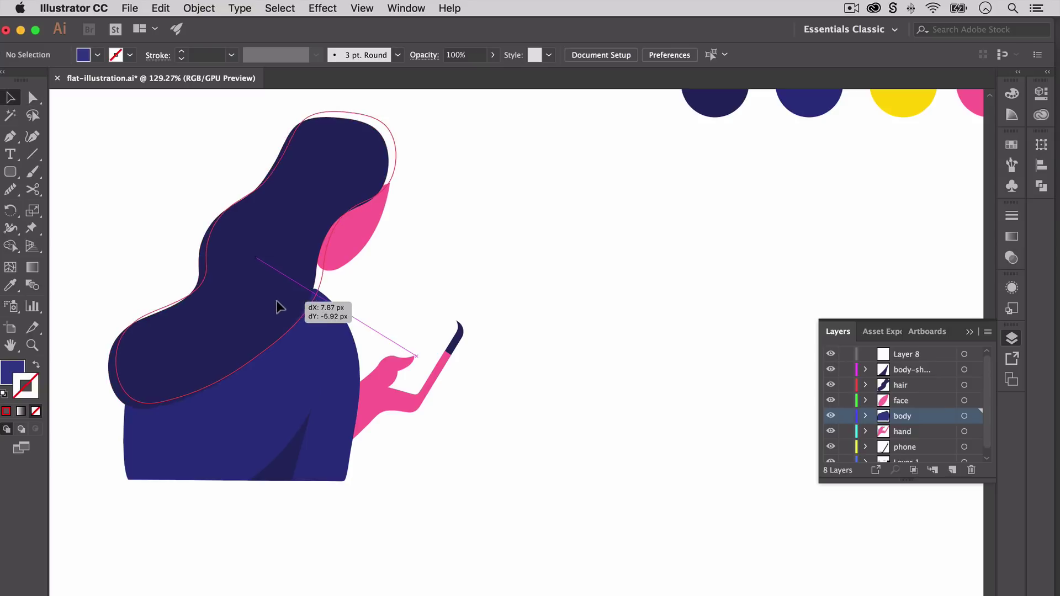
scroll(398, 194, "up", 5)
scroll(398, 195, "up", 5)
left_click_drag(362, 149, 356, 170)
scroll(433, 232, "down", 5)
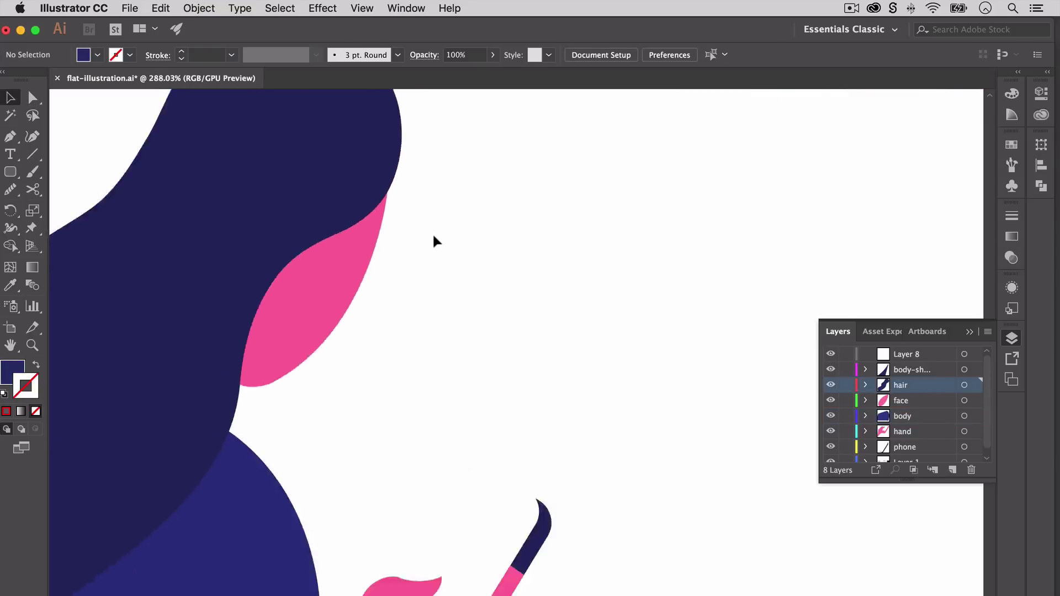
scroll(433, 233, "down", 2)
scroll(432, 233, "up", 3)
scroll(550, 241, "down", 5)
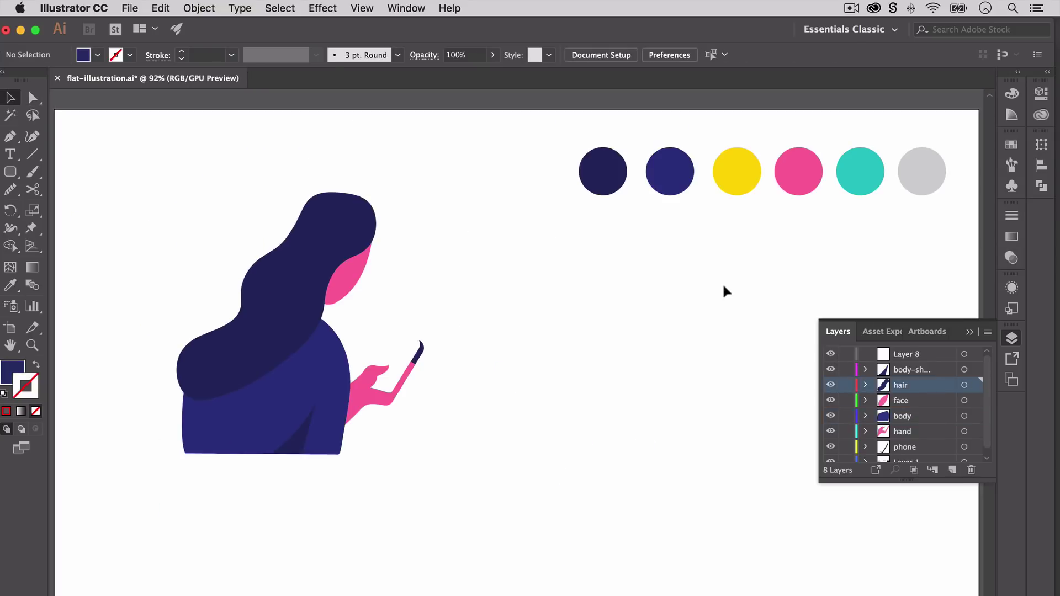
Scale the phone rectangle to its final size by dragging its corner handle.
left_click(1011, 338)
left_click_drag(422, 450, 501, 530)
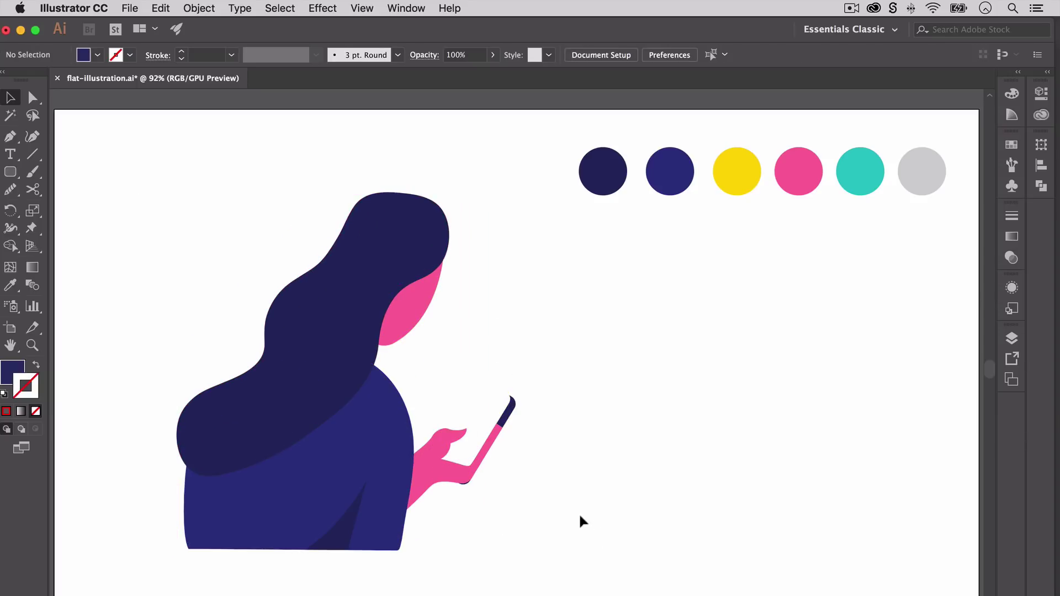
left_click_drag(291, 267, 560, 514)
key("ctrl+z")
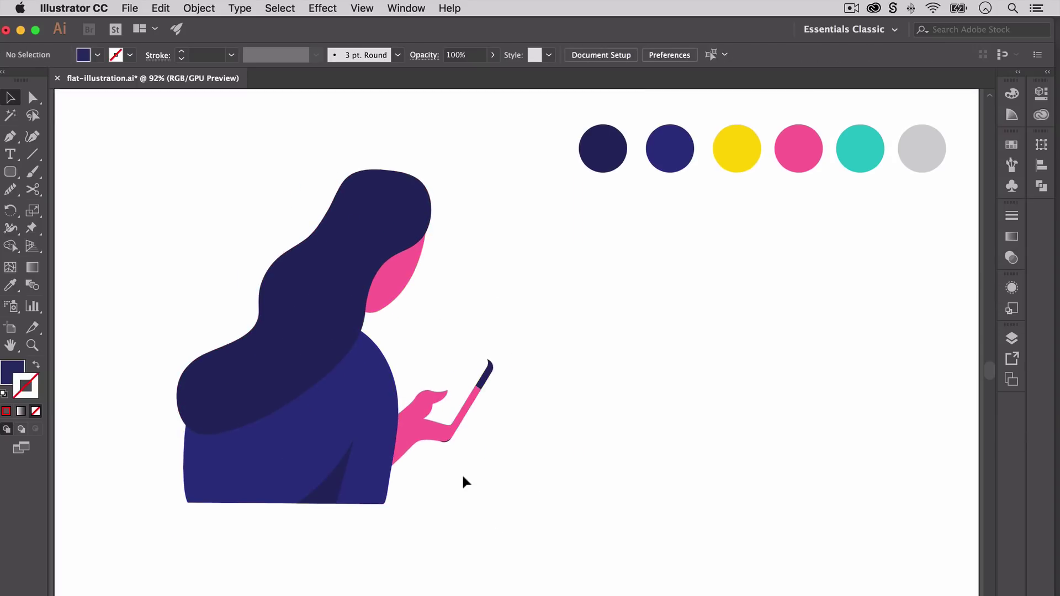
scroll(461, 473, "up", 5)
left_click(417, 454)
scroll(464, 374, "down", 2)
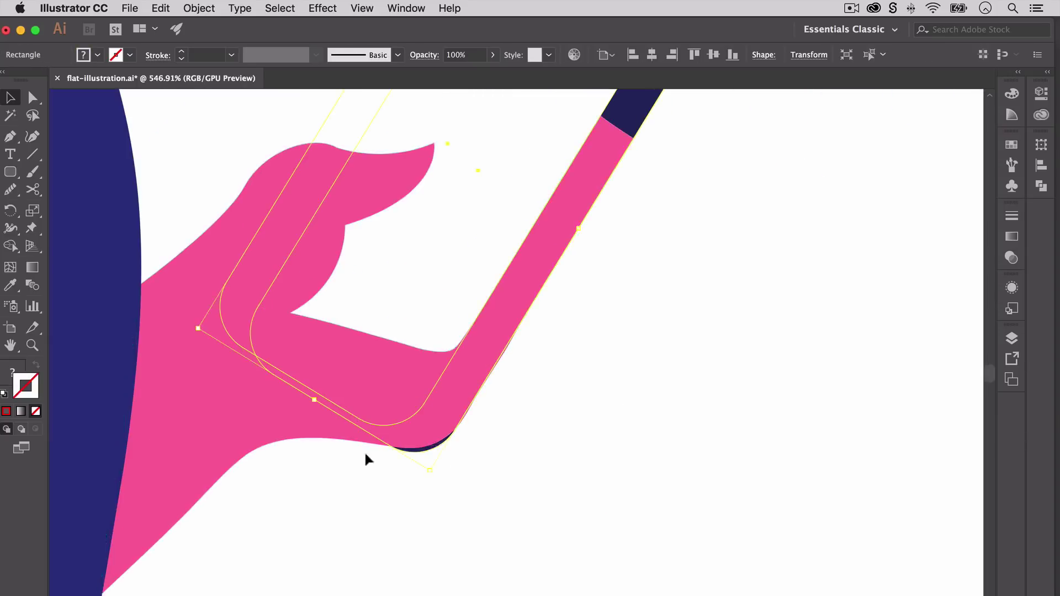
left_click_drag(421, 461, 330, 393)
scroll(575, 426, "down", 5)
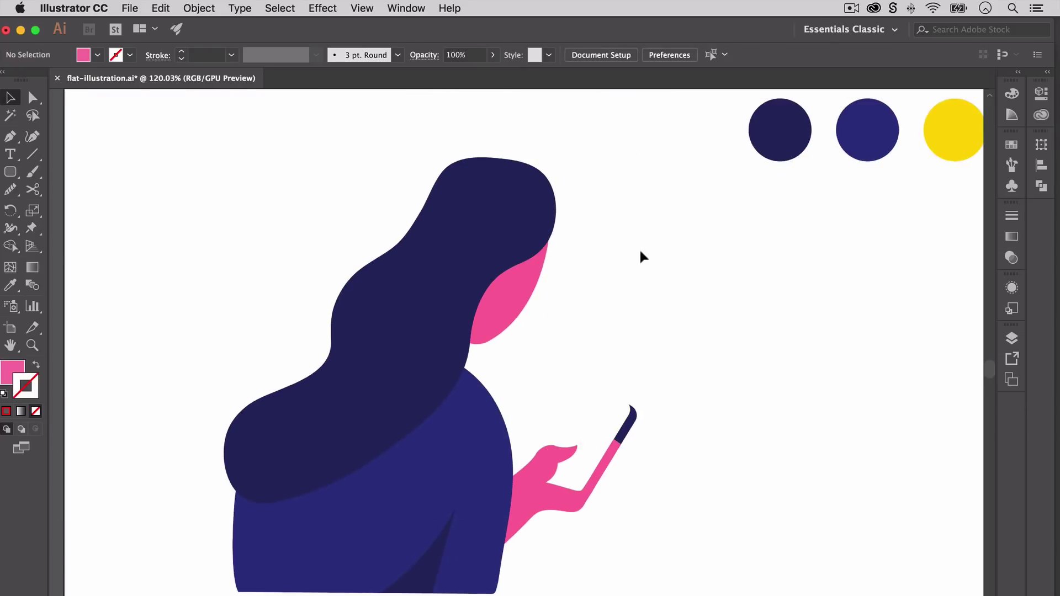
left_click(489, 372)
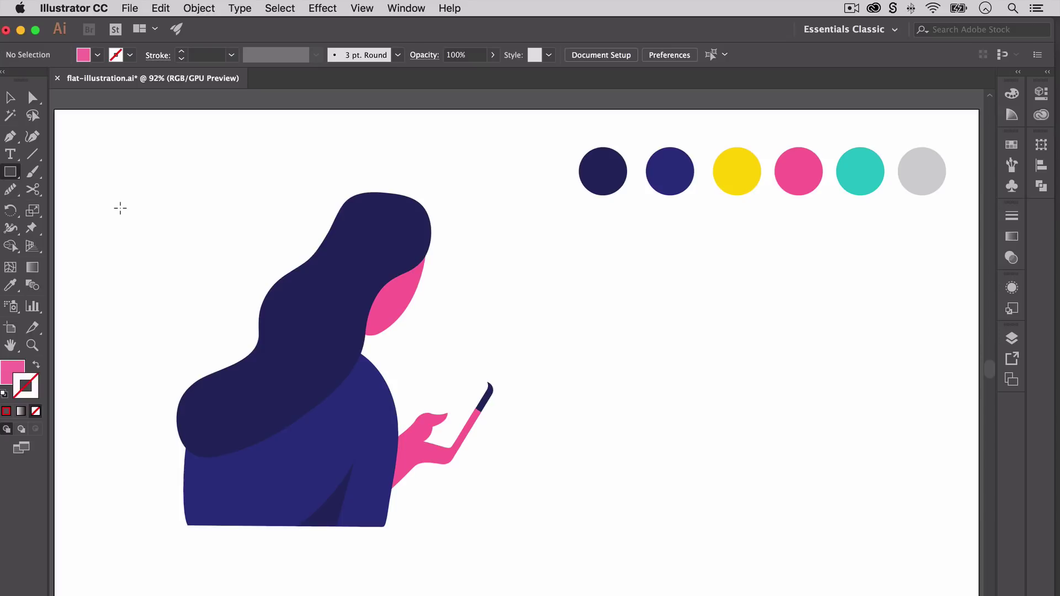
Draw a large yellow circle and place it behind the woman's head.
left_click_drag(11, 171, 50, 203)
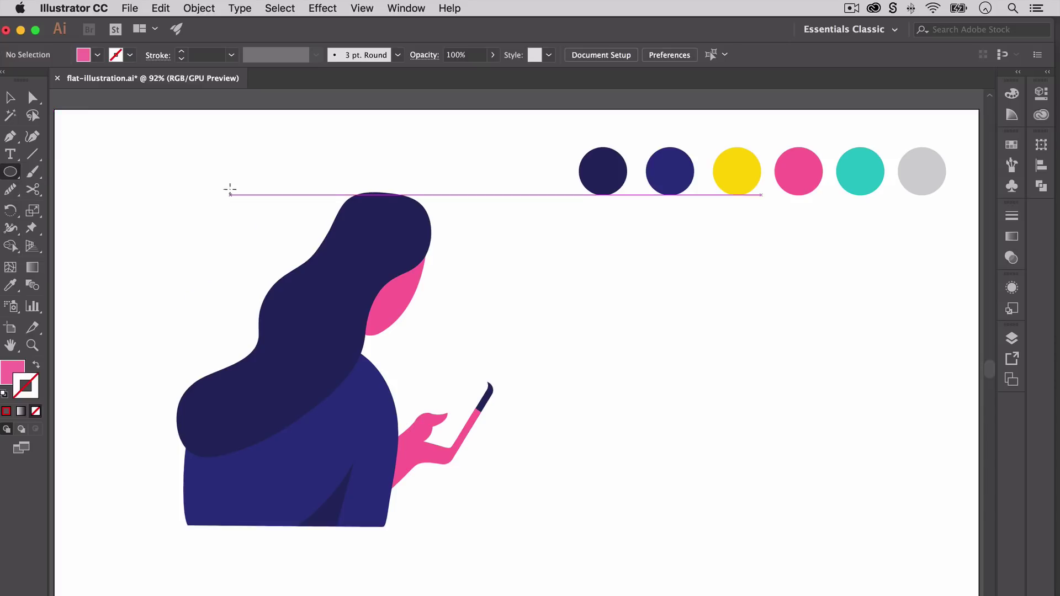
left_click_drag(172, 171, 303, 310)
left_click(736, 159)
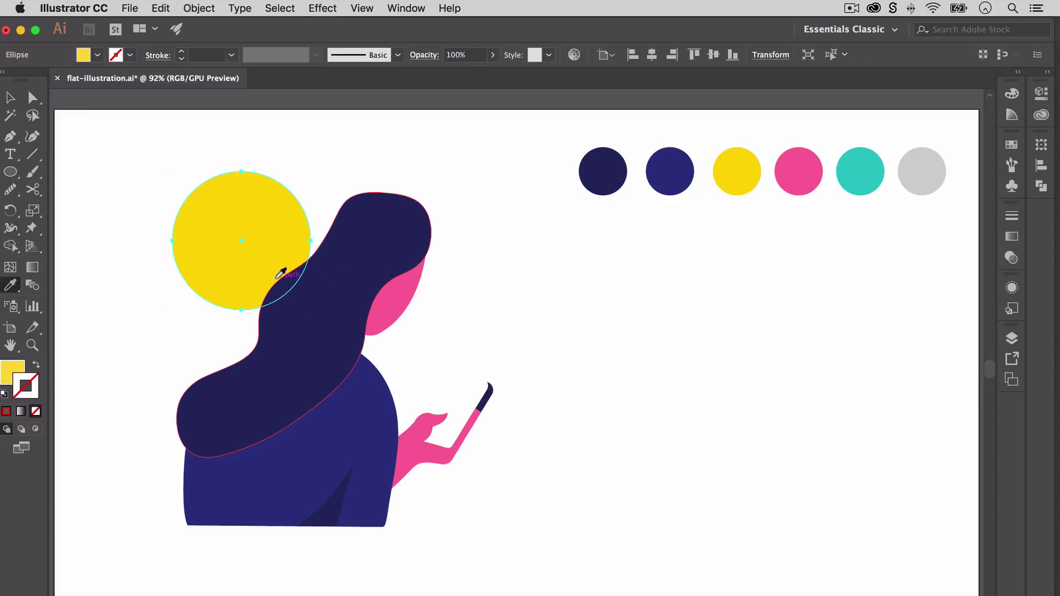
key("v")
mouse_move(266, 230)
left_mouse_down()
mouse_move(286, 234)
mouse_move(292, 222)
mouse_move(192, 362)
left_mouse_up()
left_click(487, 259)
Make a small copy of the circle below left and colour it pink.
left_click(262, 242)
mouse_move(234, 399)
left_mouse_down()
mouse_move(138, 302)
mouse_move(193, 341)
left_mouse_up()
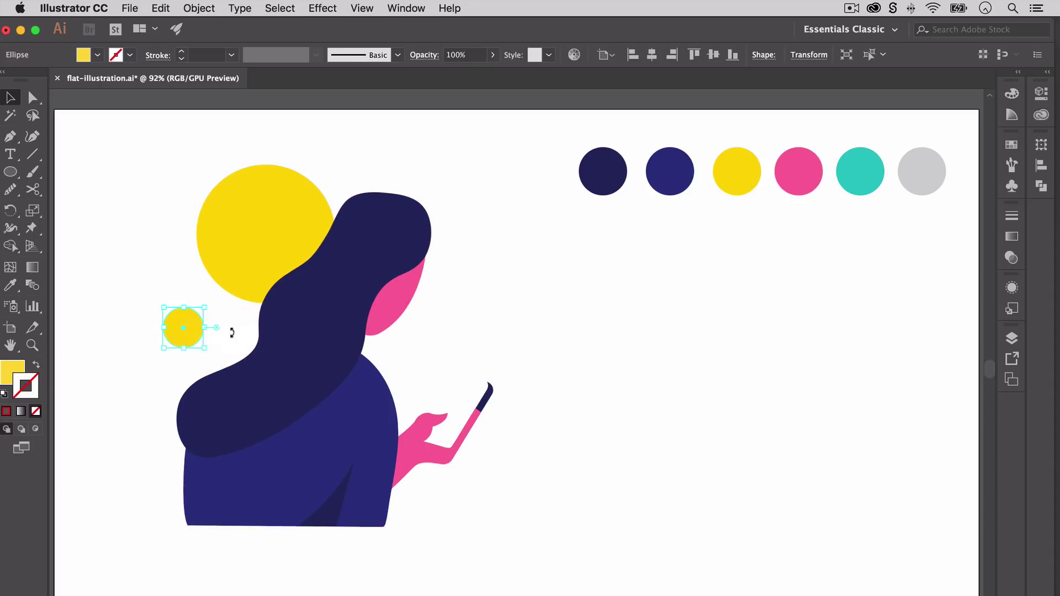
key("i")
left_click(799, 171)
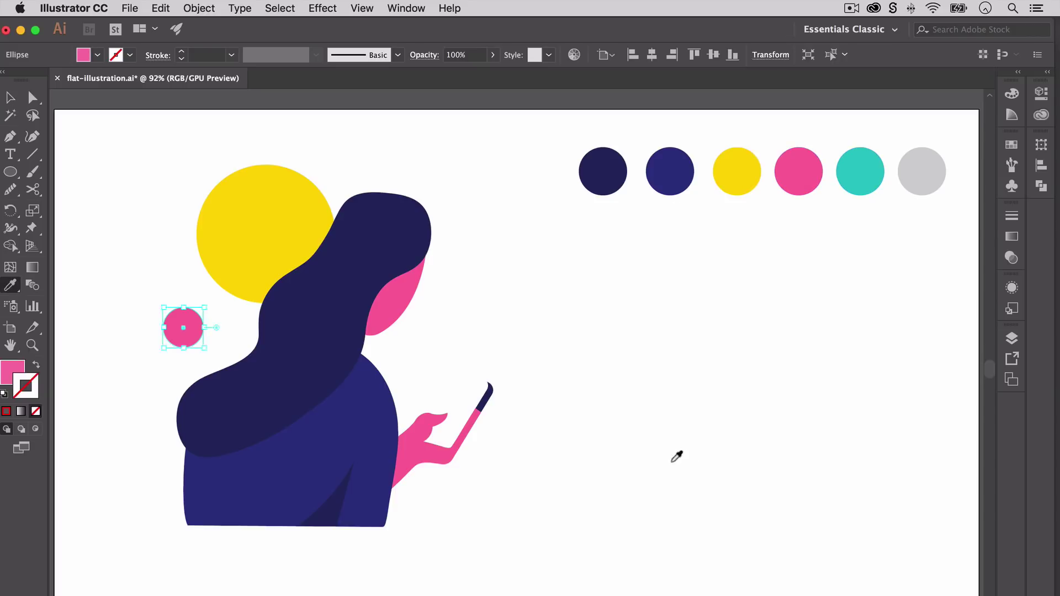
Draw a large ellipse, colour it teal, and move it onto the canvas.
left_click(674, 454)
left_click(11, 172)
left_click_drag(120, 225, 516, 431)
key("v")
mouse_move(452, 354)
left_mouse_down()
mouse_move(743, 385)
mouse_move(729, 344)
left_mouse_up()
key("i")
left_click(869, 170)
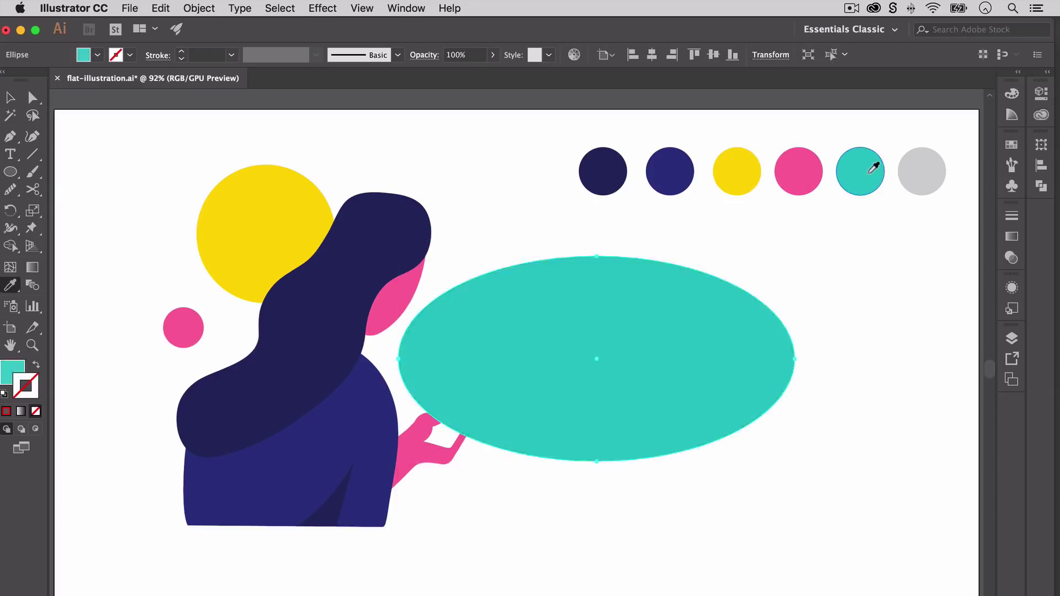
key("v")
left_click_drag(583, 256, 596, 310)
Reshape the teal ellipse's anchors into a wavy pill-shaped blob.
key("a")
left_click_drag(596, 475, 593, 432)
left_click_drag(487, 310, 478, 288)
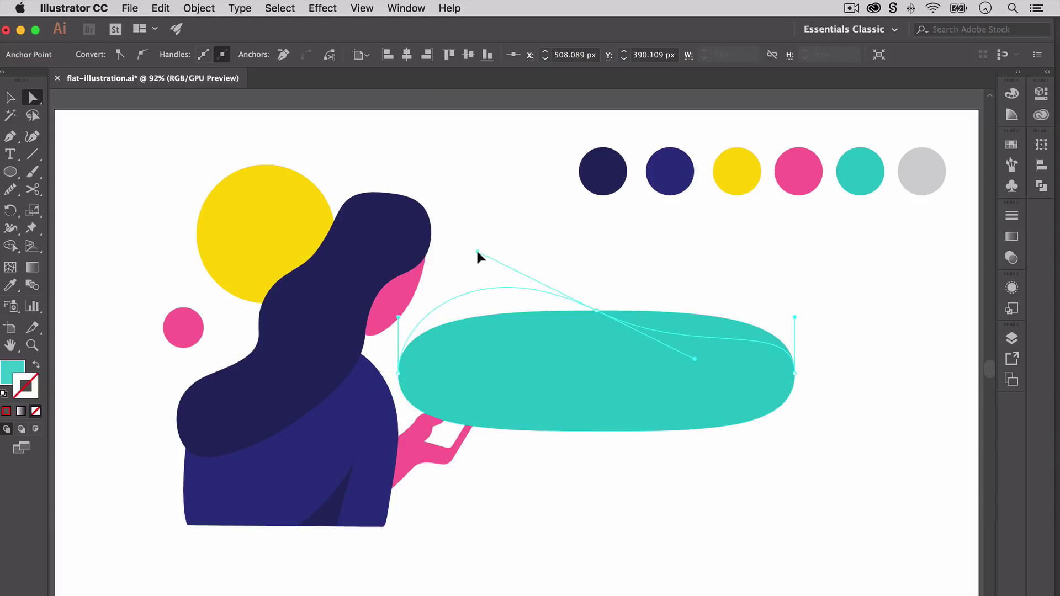
left_click(598, 429)
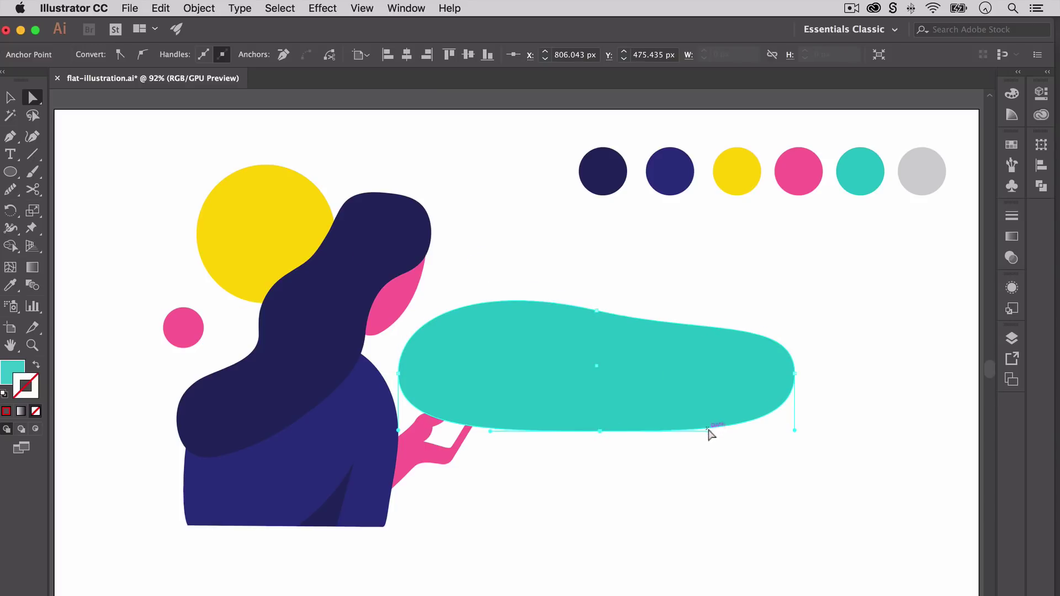
mouse_move(710, 431)
left_mouse_down()
mouse_move(716, 396)
mouse_move(687, 489)
left_mouse_up()
left_click(591, 303)
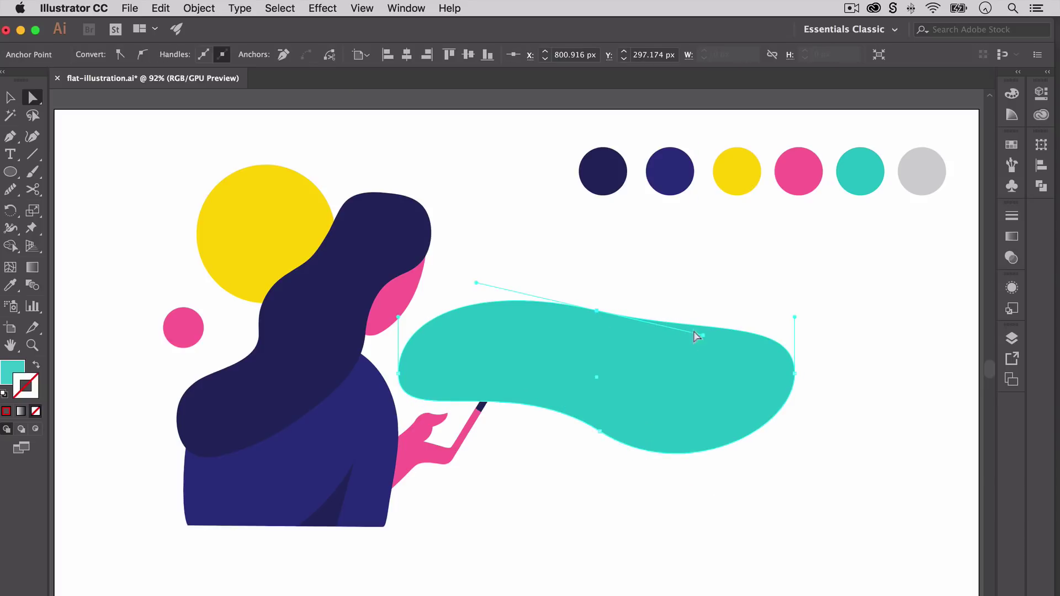
left_click_drag(699, 336, 669, 385)
Rotate the blob, set 20% opacity, enlarge it around the figure, and cut it.
key("v")
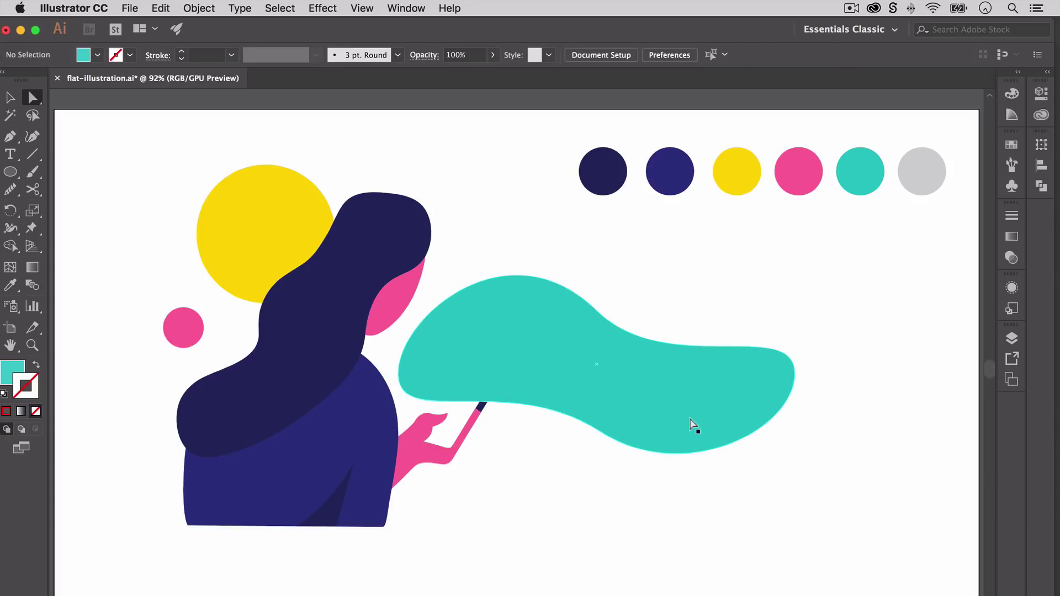
left_click(745, 431)
left_click_drag(803, 450, 807, 435)
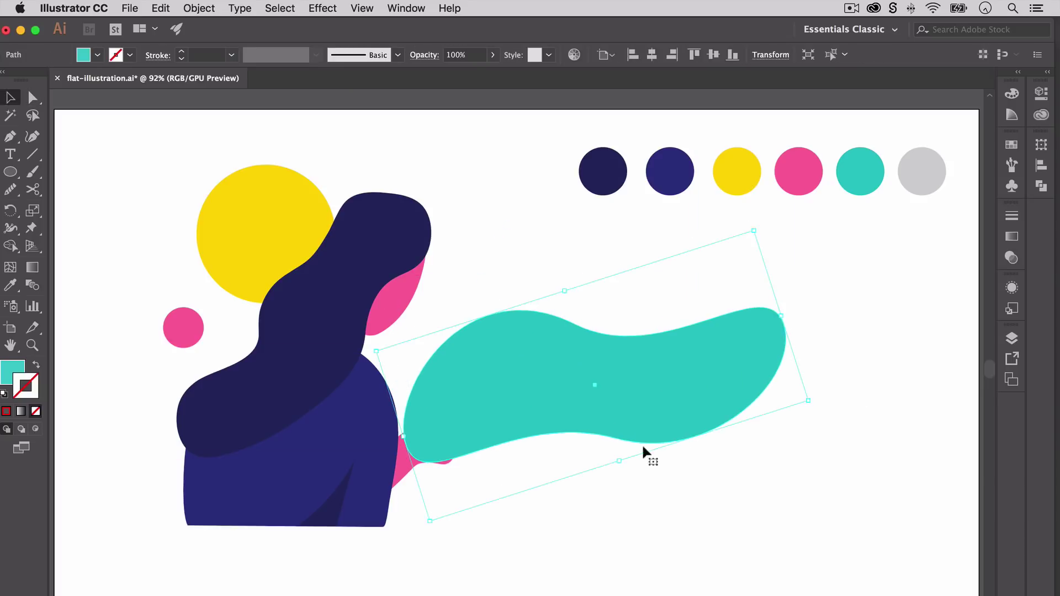
left_click_drag(623, 449, 696, 471)
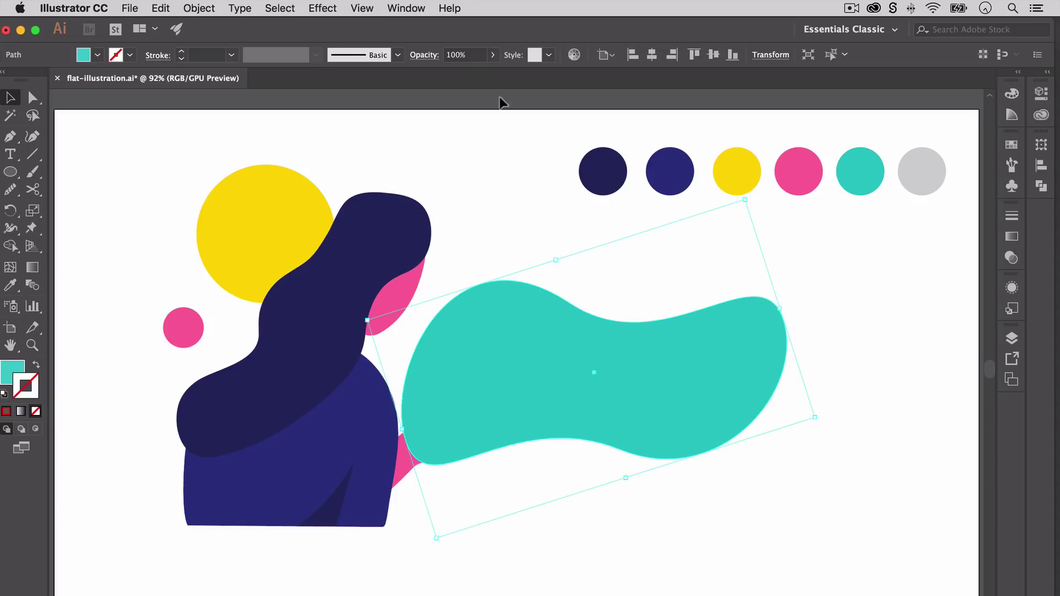
left_click(456, 55)
type("20")
key("Return")
left_click_drag(701, 414, 431, 370)
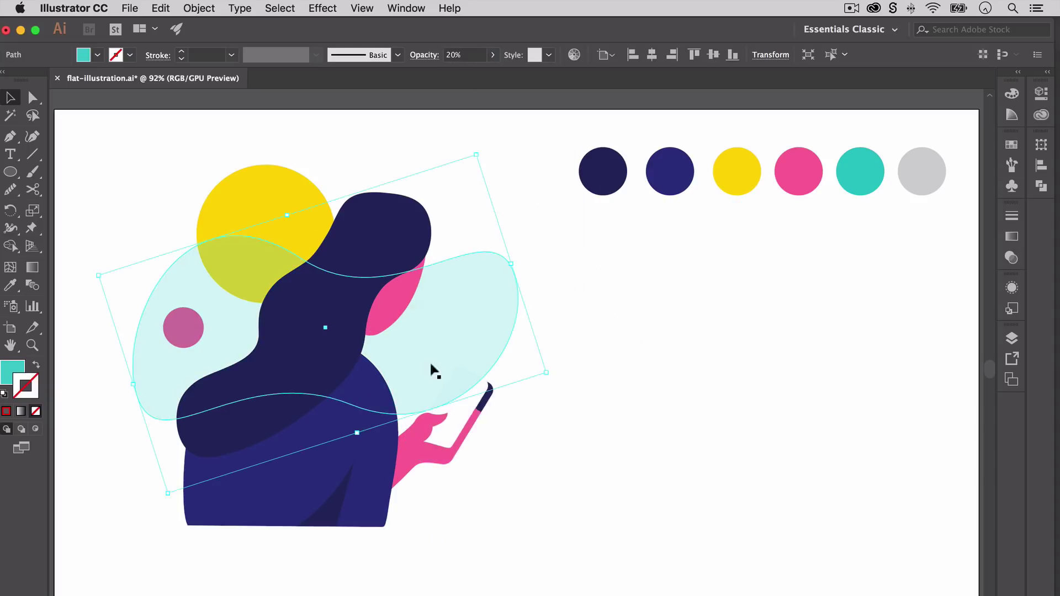
left_click_drag(546, 373, 581, 409)
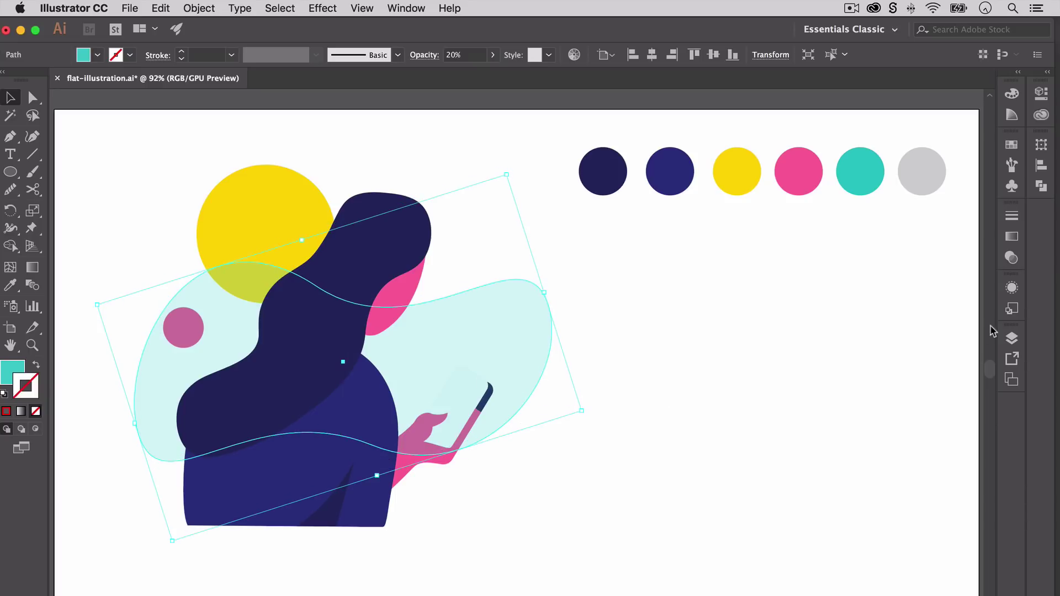
left_click(1012, 337)
key("super+x")
Add a layer named 'blob' and paste the teal blob into it around the figure.
left_click(952, 470)
double_click(909, 440)
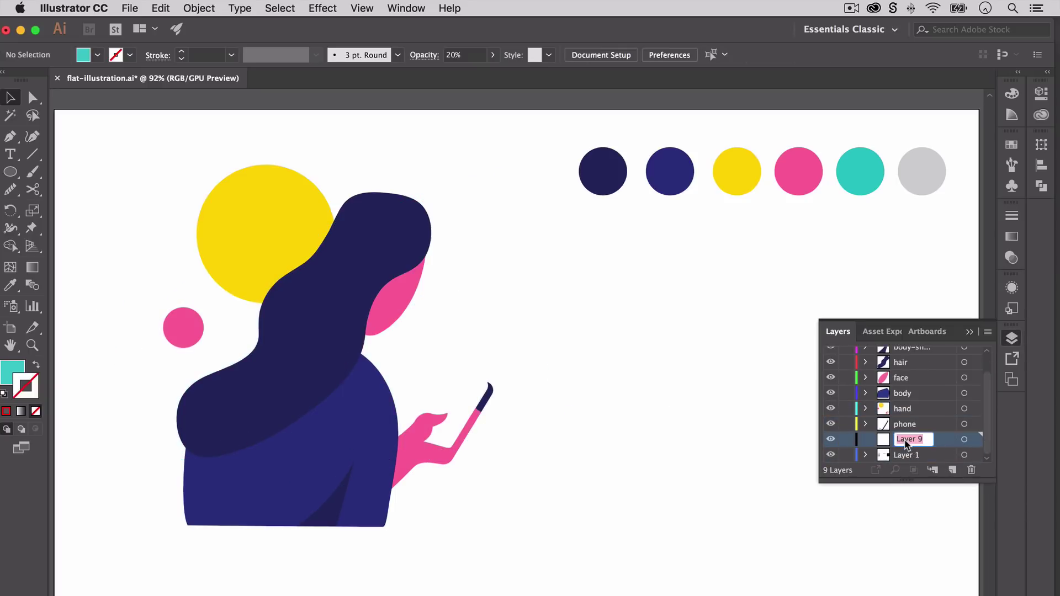
type("ob")
key("Return")
key("super+v")
left_click_drag(642, 402, 537, 377)
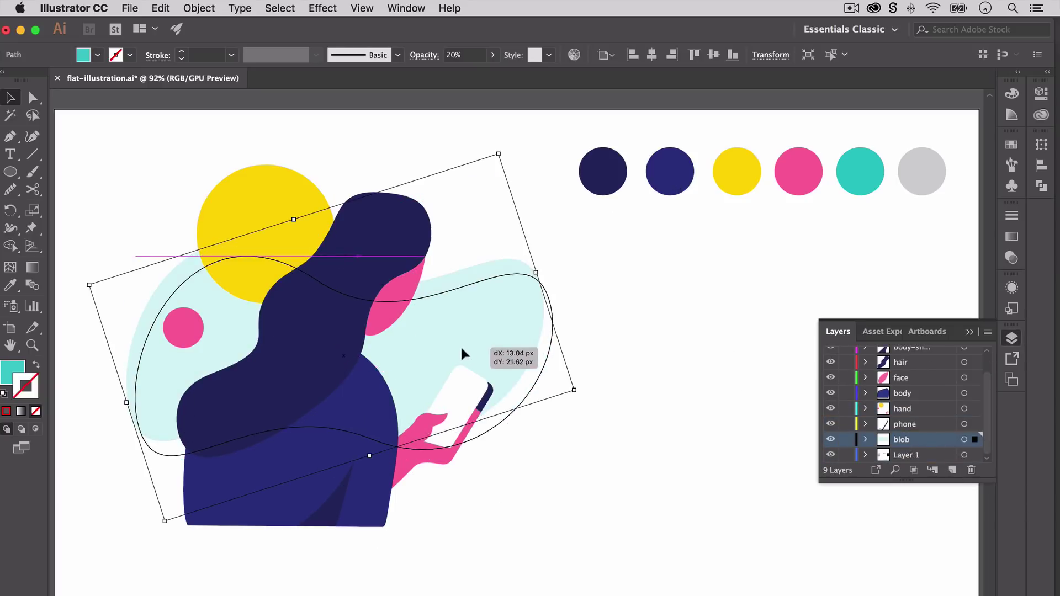
left_click(663, 397)
Create a 'circles' layer and move the yellow and pink circles onto it.
left_click(952, 469)
double_click(912, 439)
type("circle")
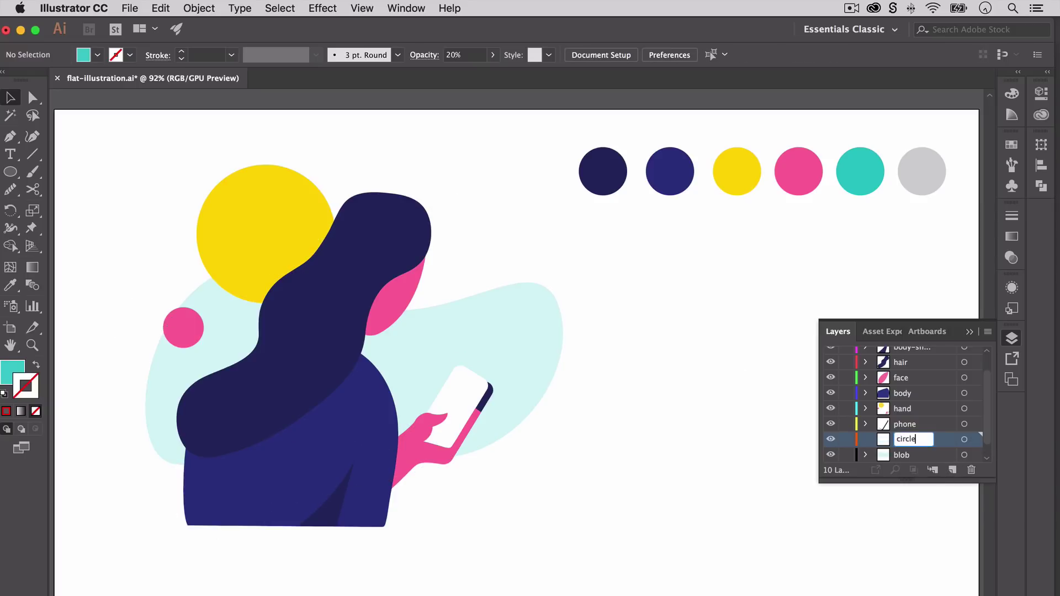
type("s")
key("Return")
left_click(310, 237)
key("super+x")
left_click(965, 443)
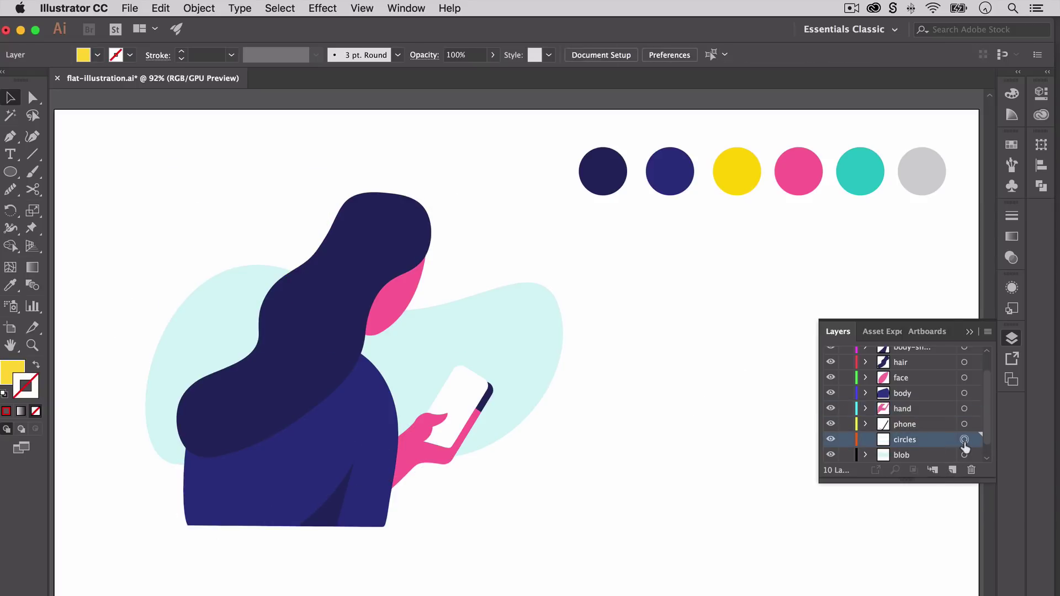
key("super+v")
left_click_drag(498, 356, 141, 191)
left_click(422, 196)
Nudge the pink circle lower right into its final position.
left_click_drag(194, 340, 214, 356)
left_click(235, 218)
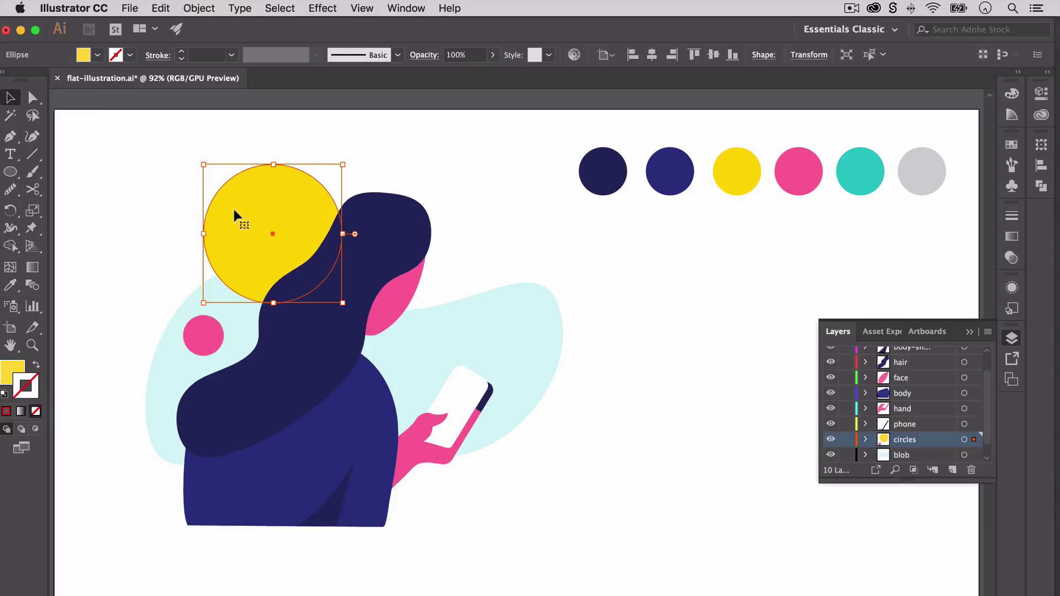
left_click(125, 174)
left_click_drag(203, 335, 217, 355)
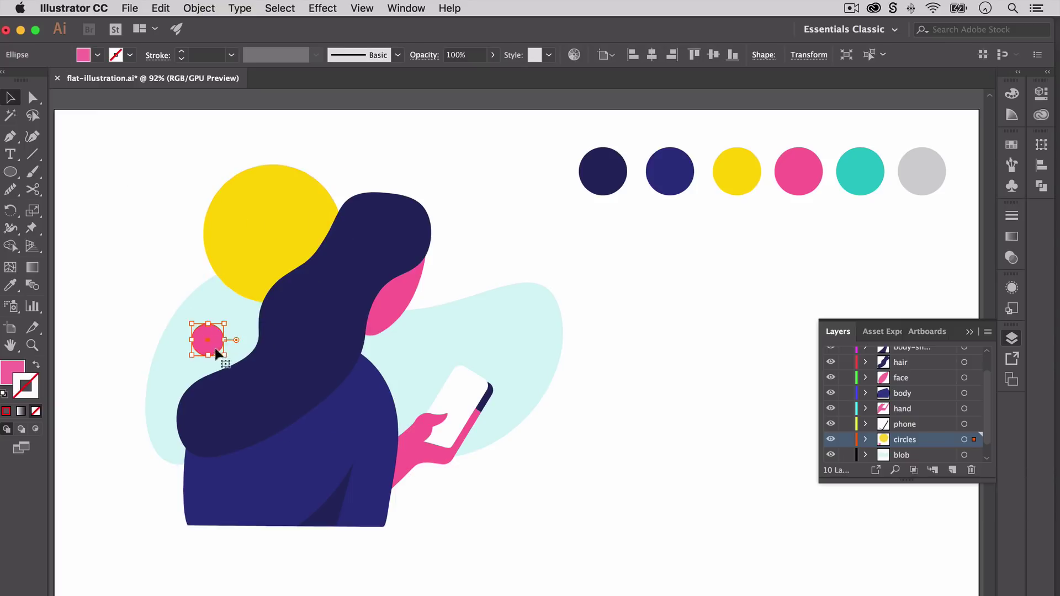
left_click(141, 284)
scroll(406, 422, "up", 5)
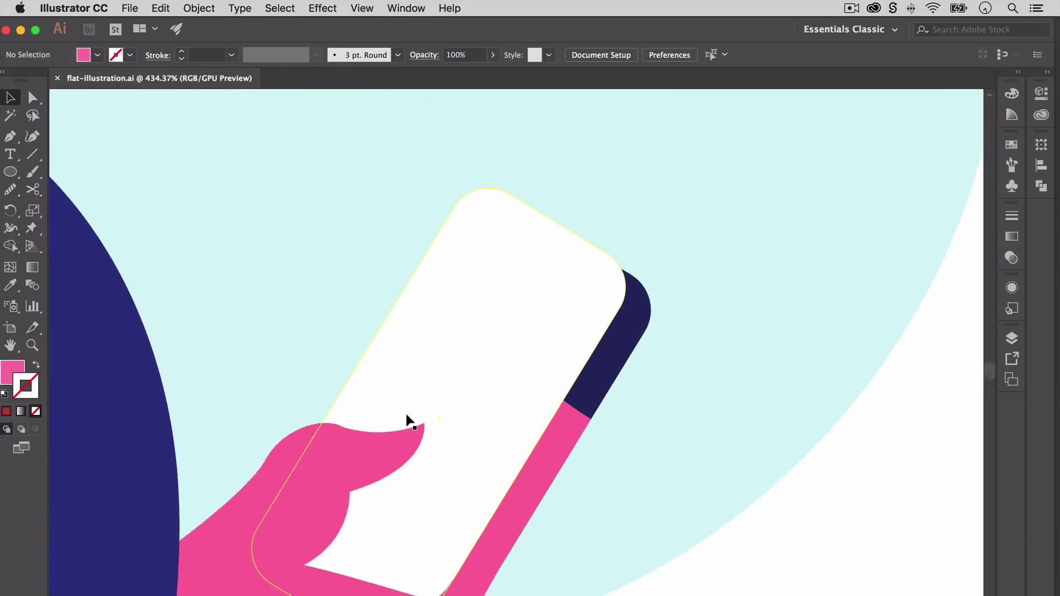
scroll(407, 422, "up", 2)
Draw a message bar across the phone screen and paste two copies.
left_click_drag(10, 172, 75, 172)
mouse_move(472, 184)
left_mouse_down()
mouse_move(551, 239)
mouse_move(684, 237)
mouse_move(658, 265)
mouse_move(606, 414)
mouse_move(625, 271)
mouse_move(655, 238)
mouse_move(620, 285)
mouse_move(552, 337)
mouse_move(514, 403)
left_mouse_up()
key("v")
key("F7")
key("ctrl+x")
key("ctrl+f")
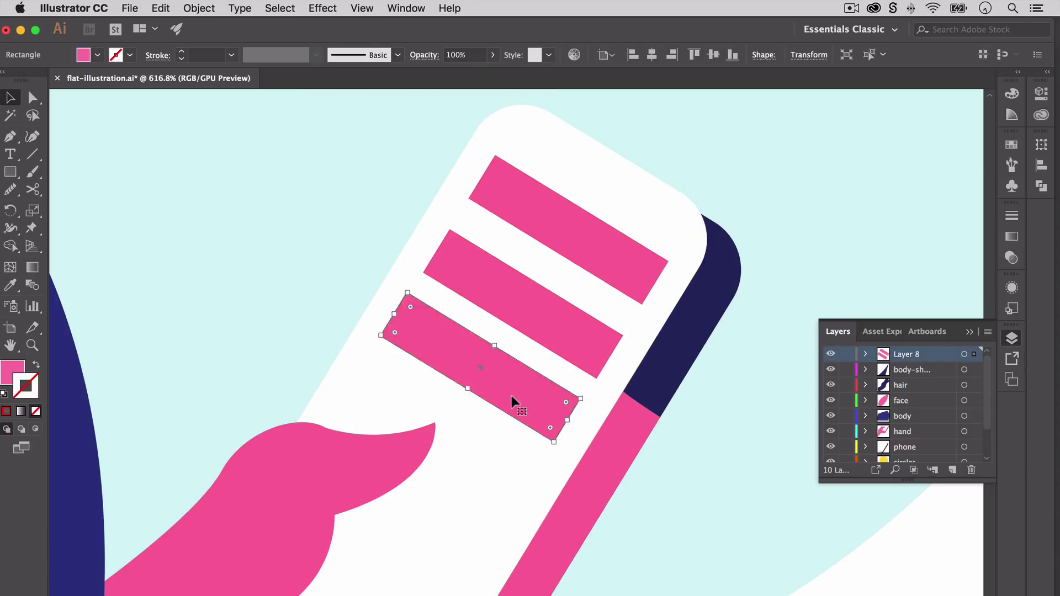
Shorten the second and bottom message bars.
left_click(554, 355)
left_click_drag(609, 357, 550, 326)
left_click(386, 326)
left_click_drag(395, 331, 407, 334)
left_click(411, 360)
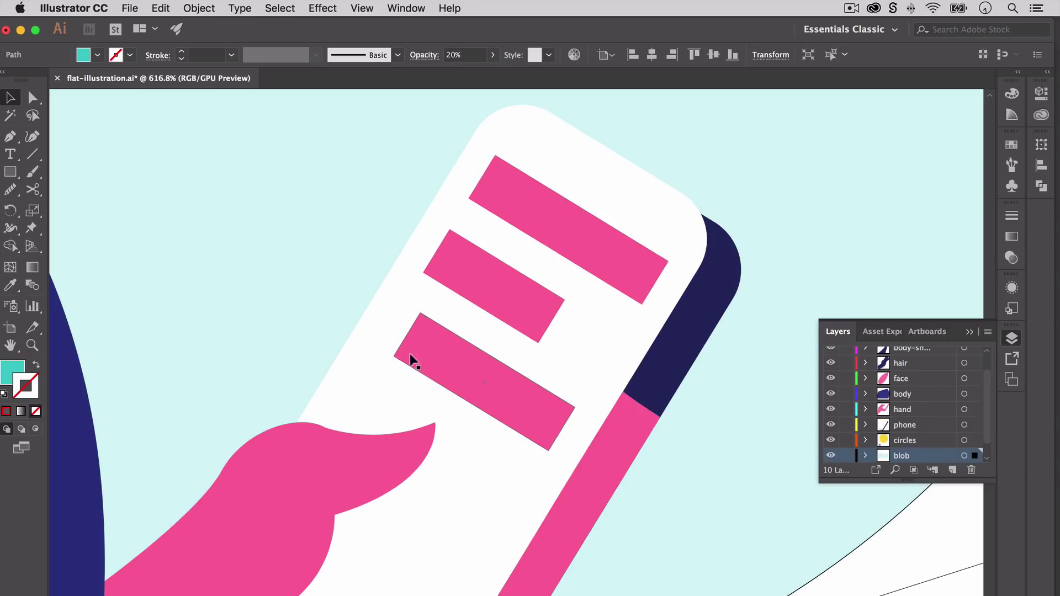
Rename the bars' layer to 'messages' and fit the artboard in view.
key("ctrl+0")
left_click(470, 396)
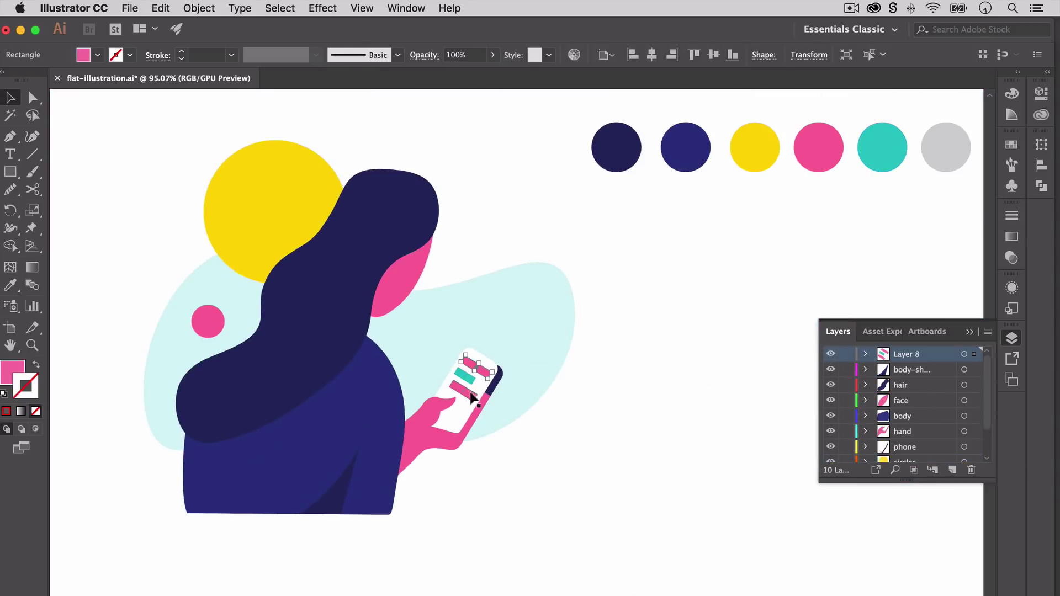
left_click(734, 289)
double_click(911, 354)
type("messages")
key("Return")
key("ctrl+0")
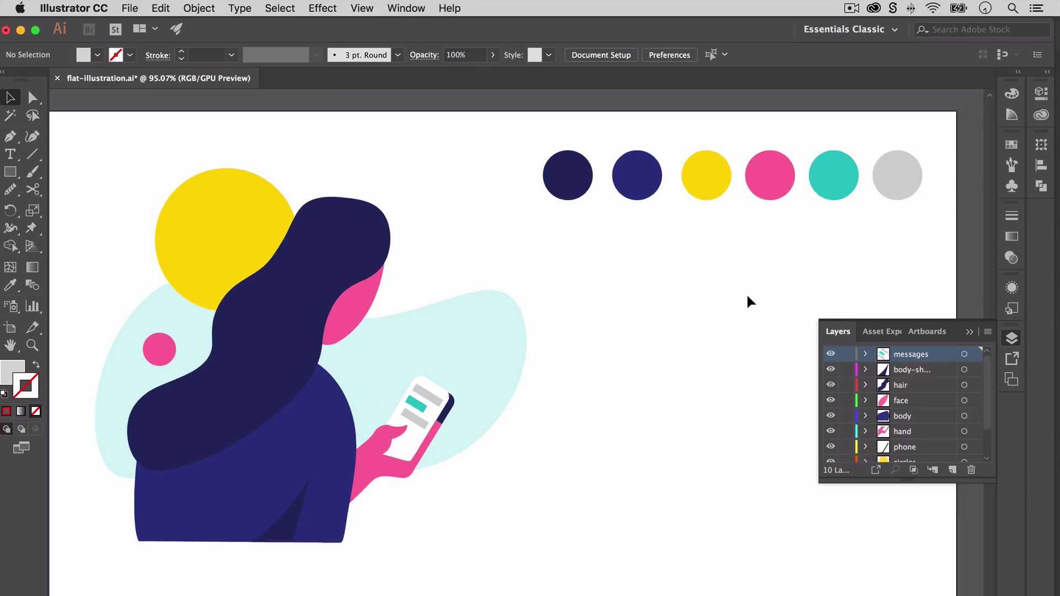
scroll(903, 414, "down", 3)
Collapse the Layers panel and save the finished woman-with-phone illustration.
left_click(969, 331)
key("ctrl+s")
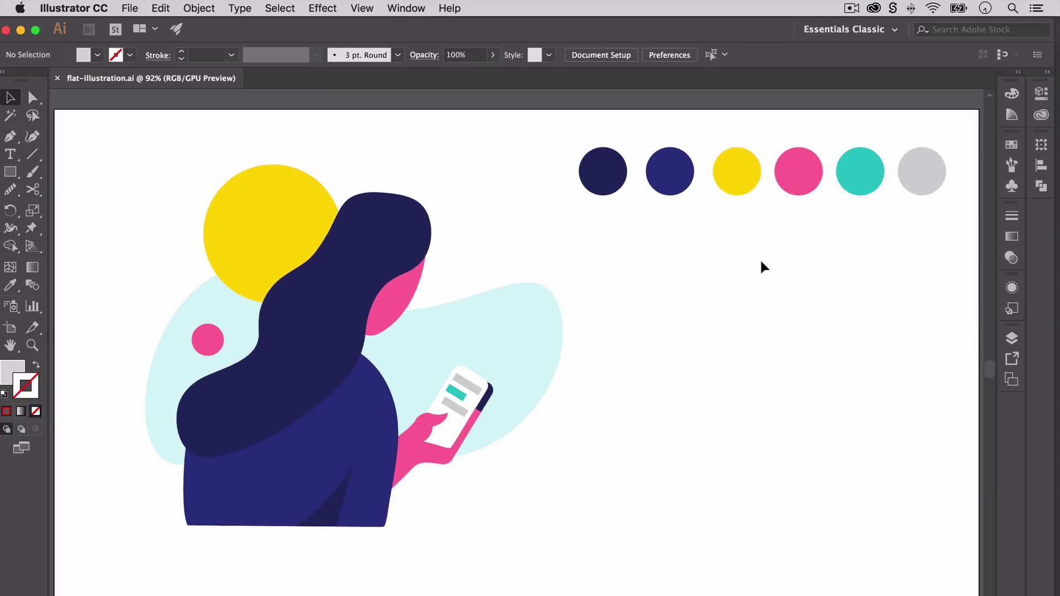